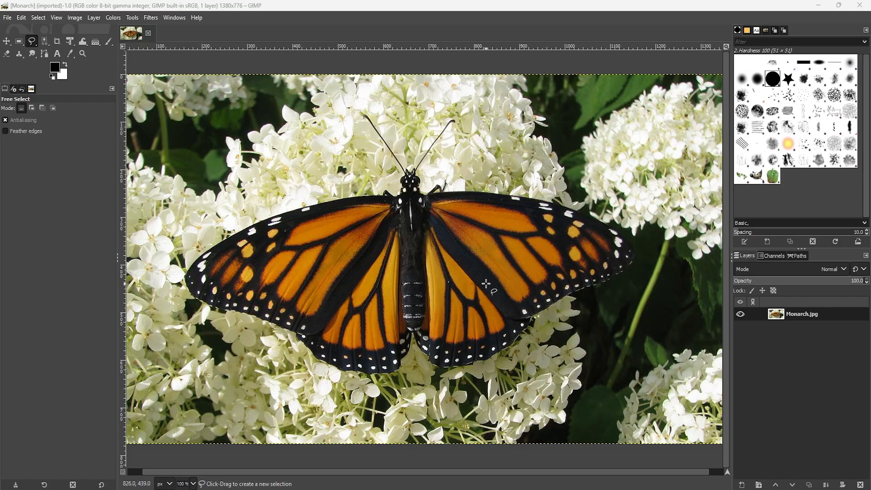
{"action": "left_click", "coordinate": [12, 19]}
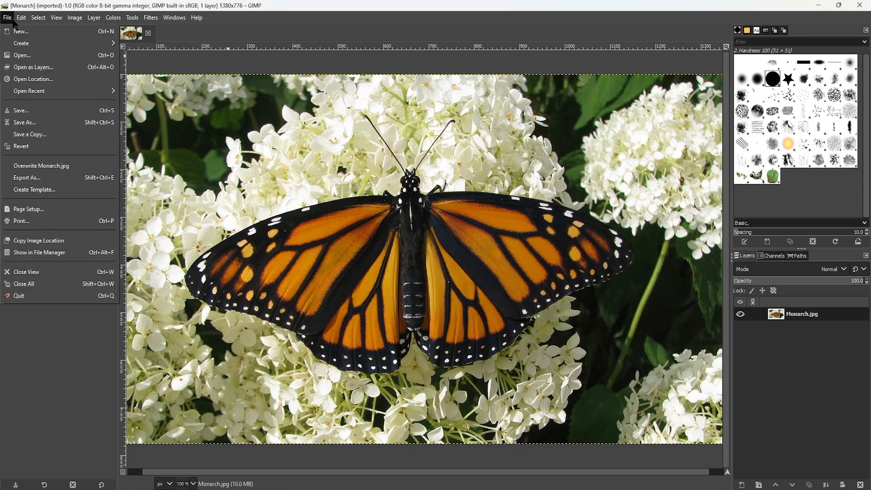
{"action": "left_click", "coordinate": [36, 67]}
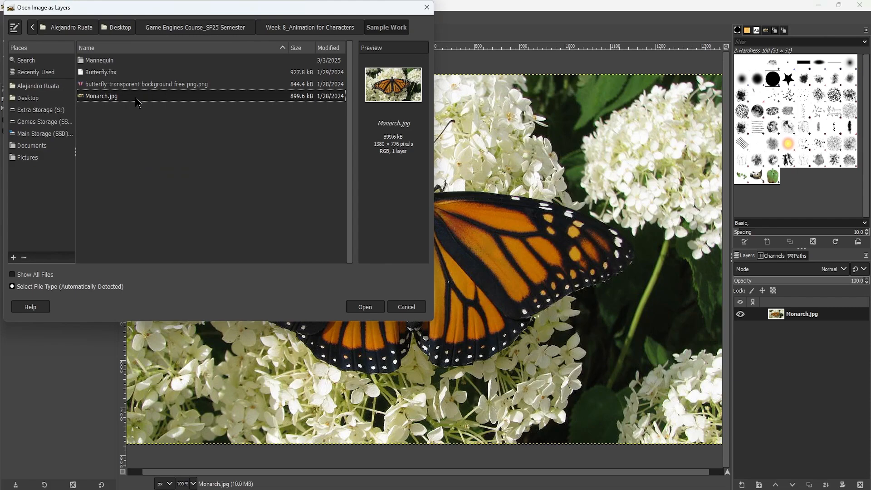
{"action": "left_click", "coordinate": [426, 7]}
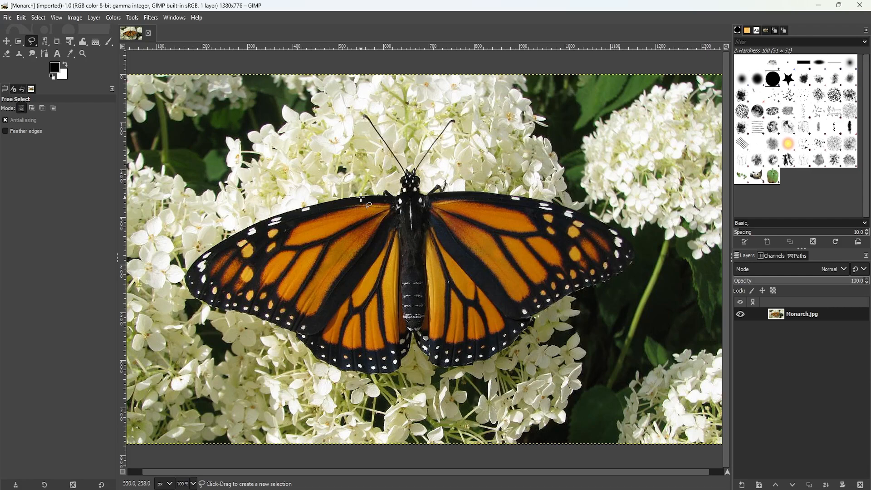
Add a layer mask initialized to White (full opacity) to the Monarch.jpg layer.
{"action": "left_click", "coordinate": [777, 315]}
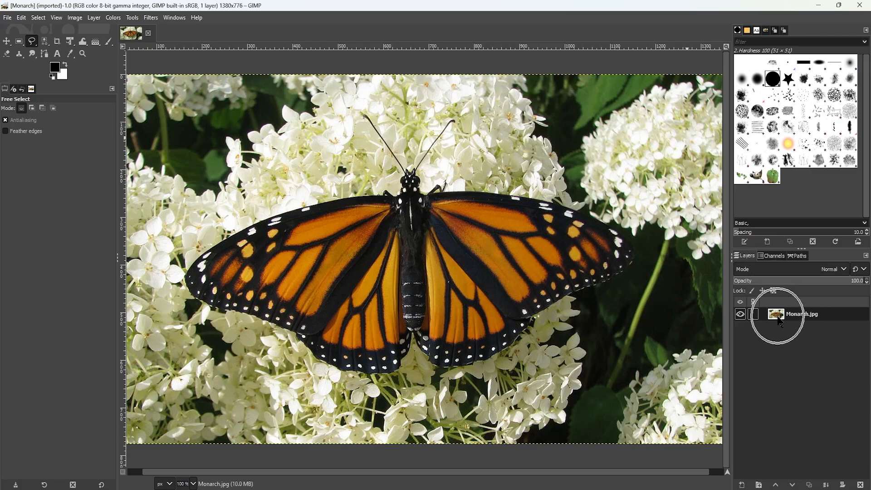
{"action": "right_click", "coordinate": [778, 320]}
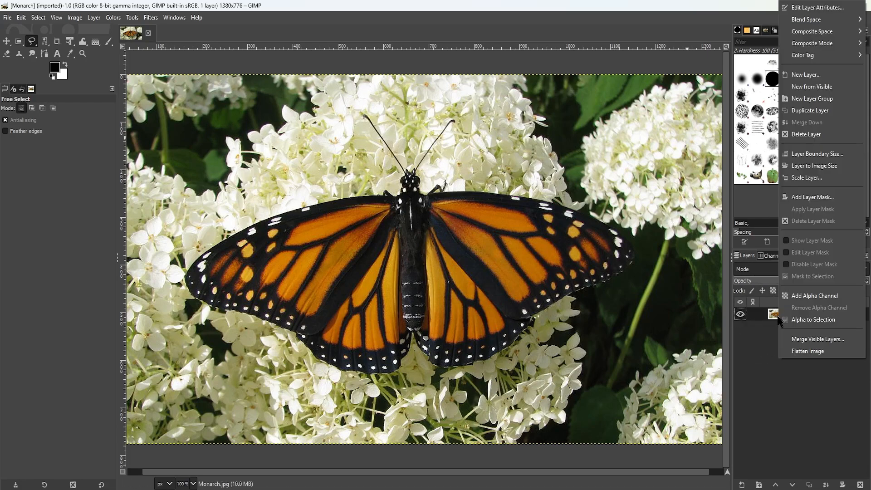
{"action": "left_click", "coordinate": [822, 203]}
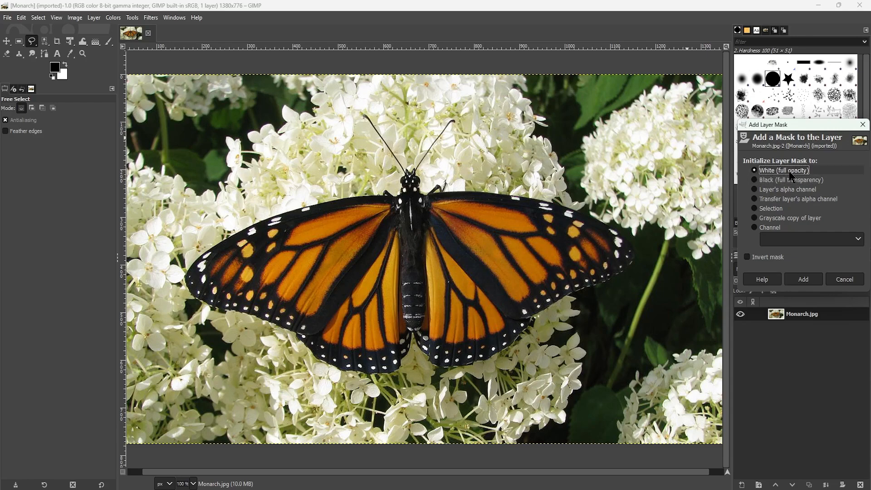
{"action": "left_click", "coordinate": [803, 280]}
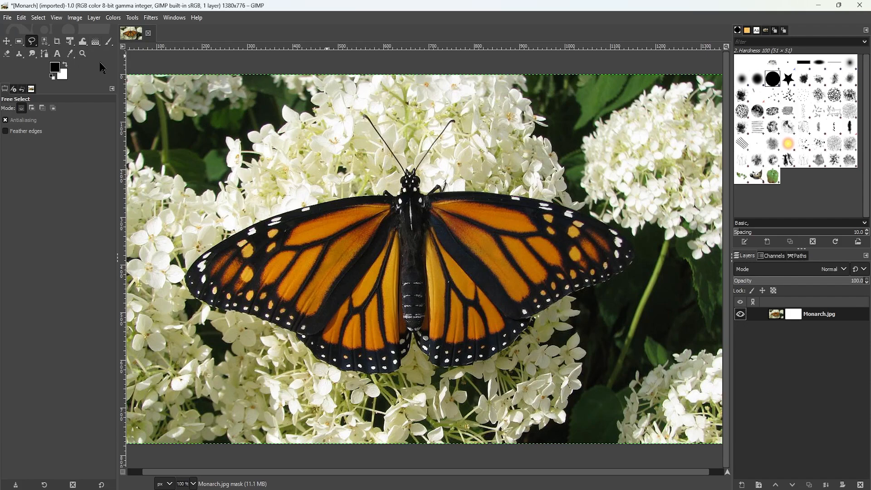
{"action": "right_click", "coordinate": [109, 44]}
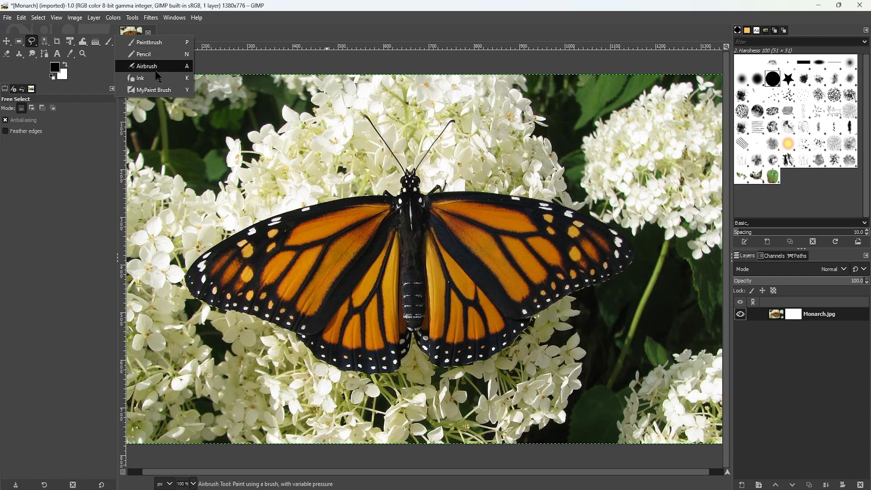
{"action": "mouse_move", "coordinate": [73, 46]}
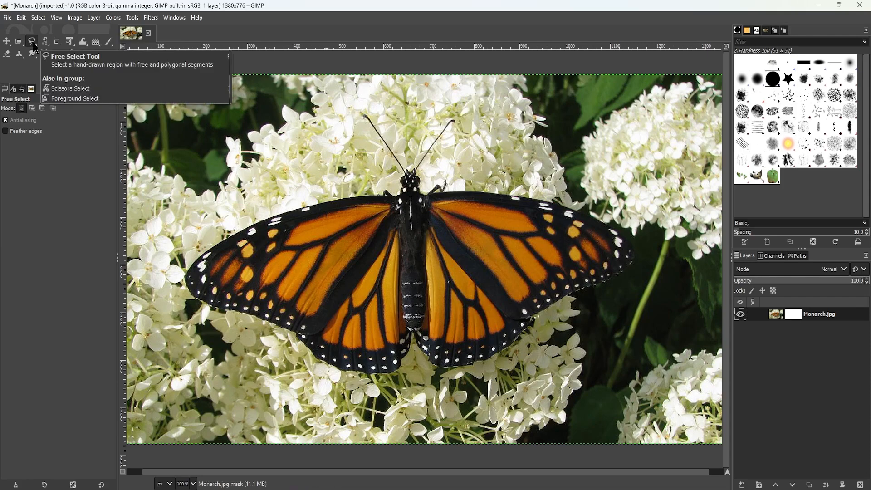
Start a Scissors Select outline where the right forewing meets the body and trace the first part of its upper edge.
{"action": "left_click", "coordinate": [34, 44]}
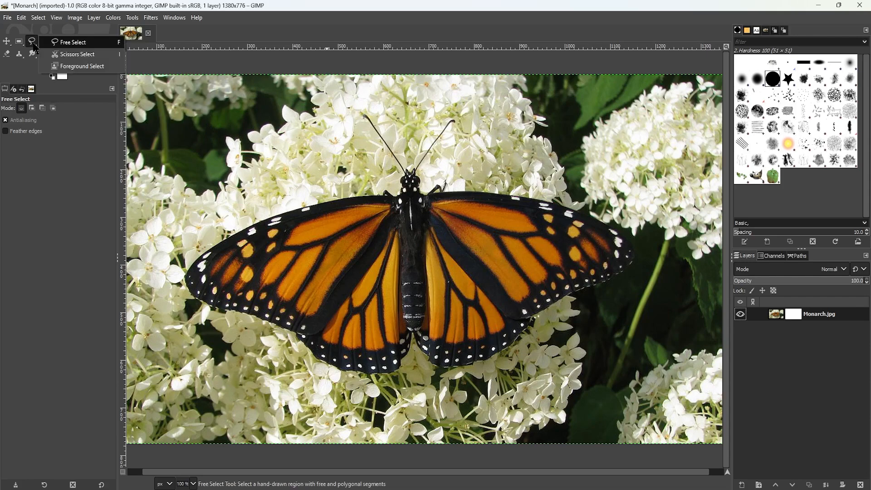
{"action": "left_click", "coordinate": [80, 55]}
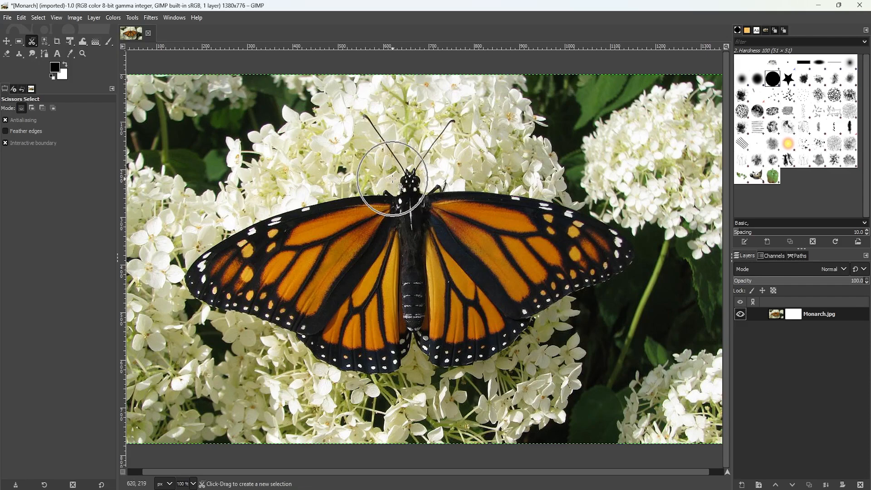
{"action": "scroll", "coordinate": [407, 186], "scroll_direction": "up", "scroll_amount": 4, "text": "ctrl"}
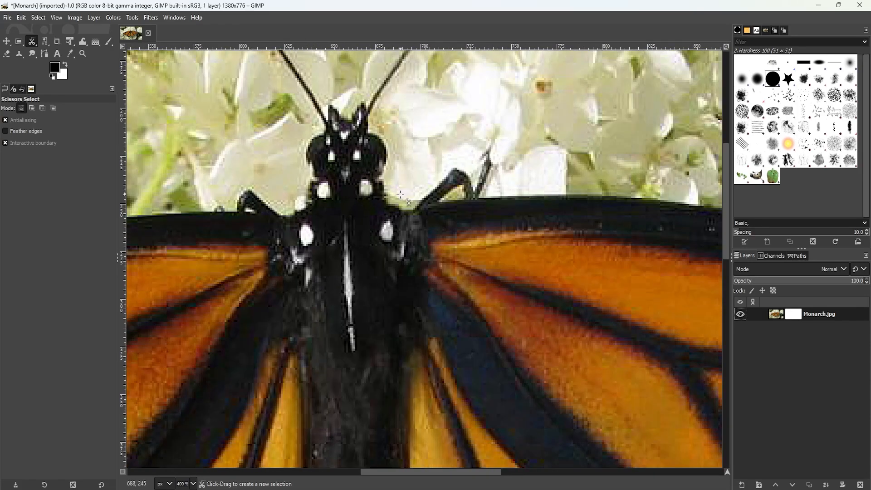
{"action": "scroll", "coordinate": [401, 194], "scroll_direction": "down", "scroll_amount": 1, "text": "ctrl"}
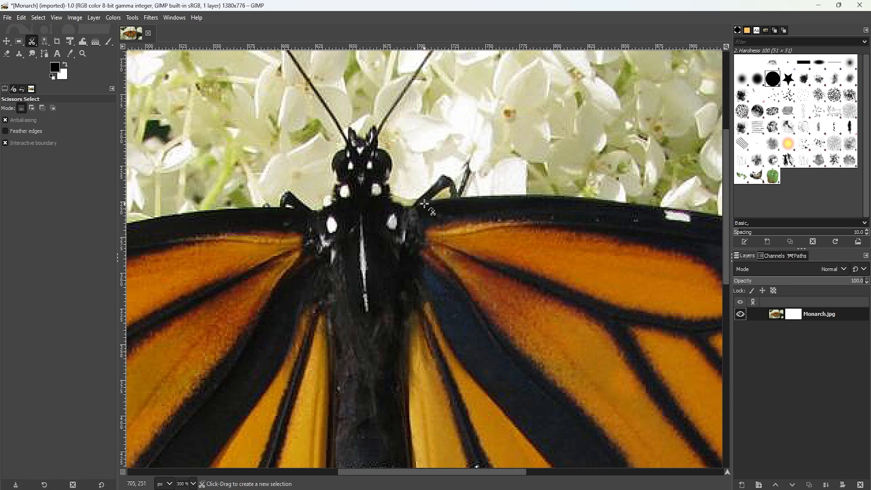
{"action": "left_click", "coordinate": [425, 205]}
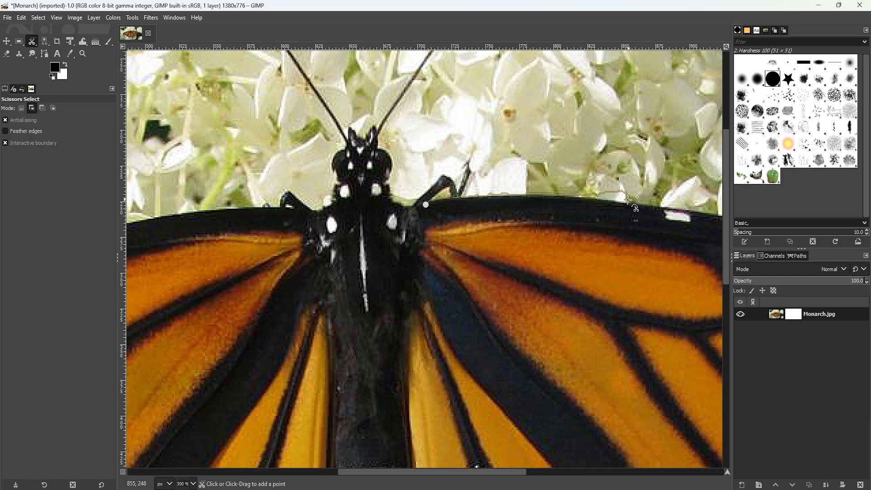
{"action": "left_click", "coordinate": [571, 200]}
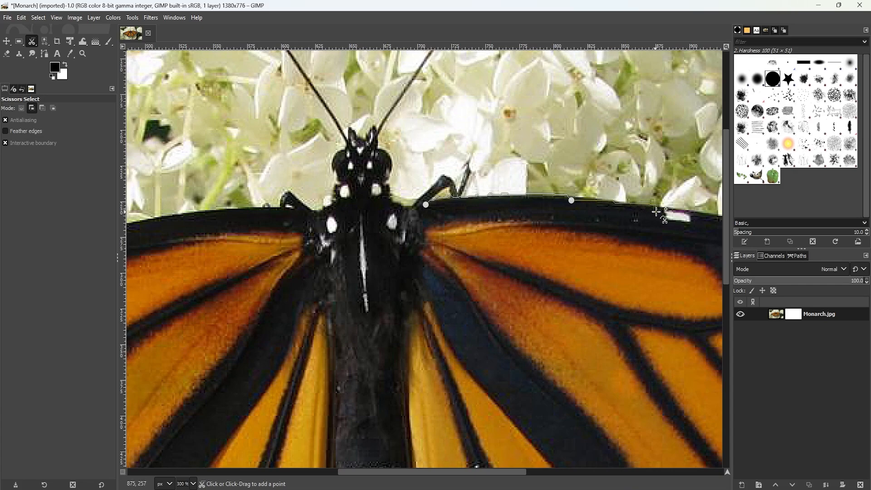
{"action": "left_click", "coordinate": [711, 217], "text": "shift"}
Continue the scissors outline along the right forewing's upper edge to the white spots near the wing tip.
{"action": "left_click_drag", "start_coordinate": [509, 472], "coordinate": [616, 475]}
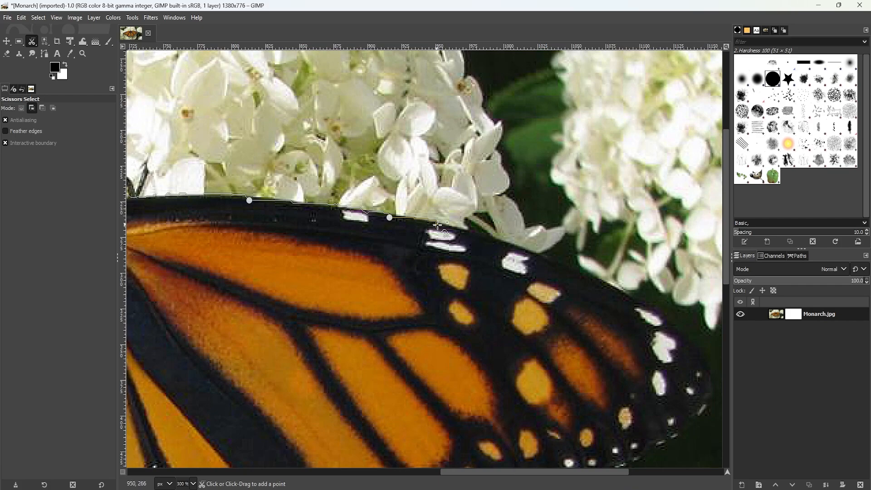
{"action": "left_click", "coordinate": [482, 235]}
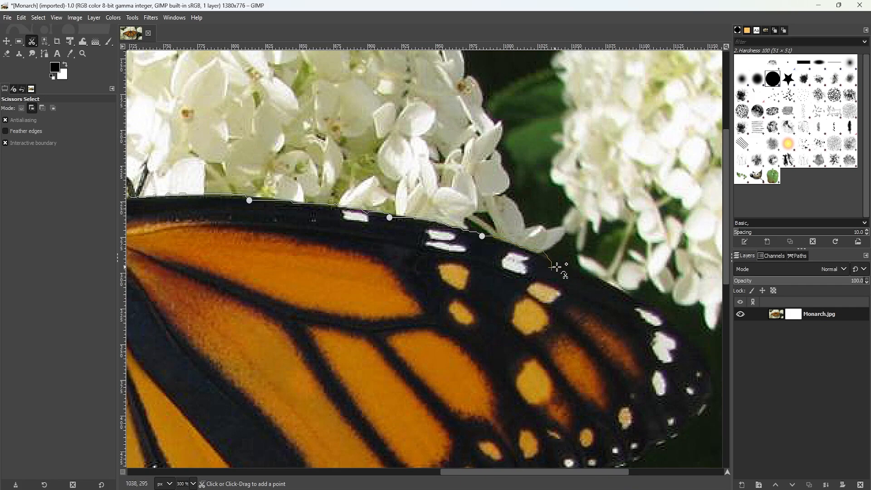
{"action": "left_click", "coordinate": [533, 255]}
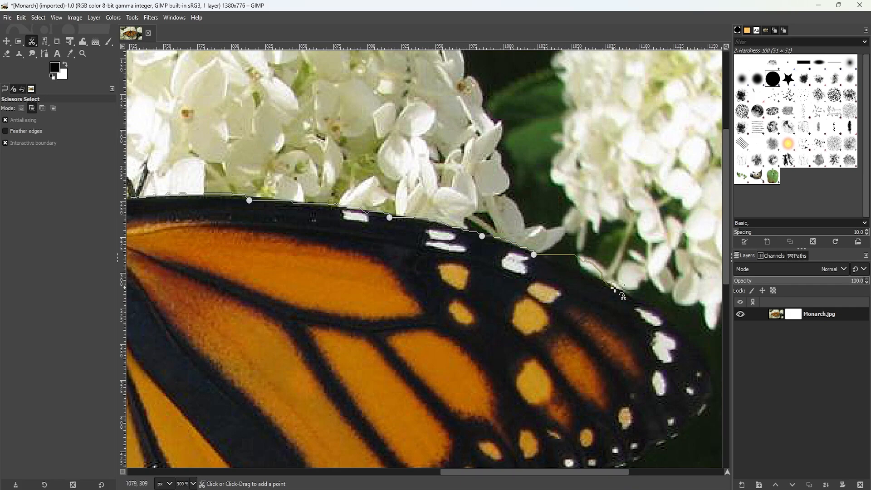
{"action": "left_click", "coordinate": [566, 267]}
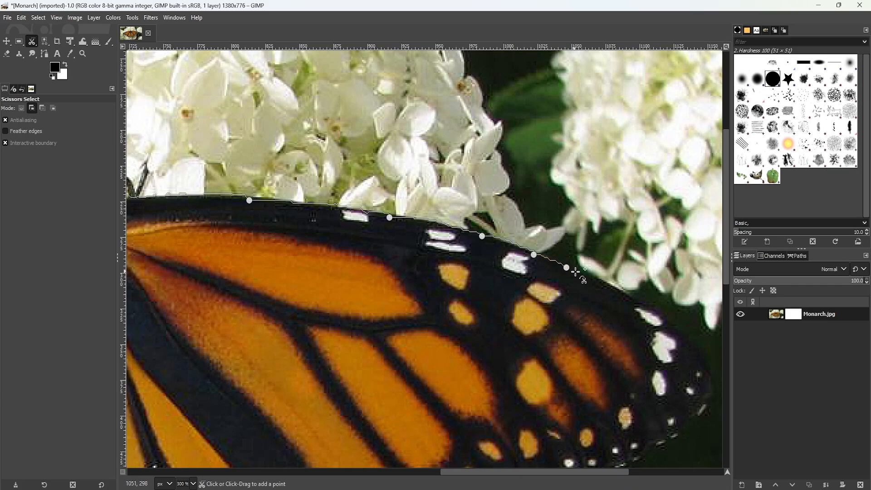
{"action": "left_click", "coordinate": [609, 288]}
{"action": "left_click", "coordinate": [619, 295]}
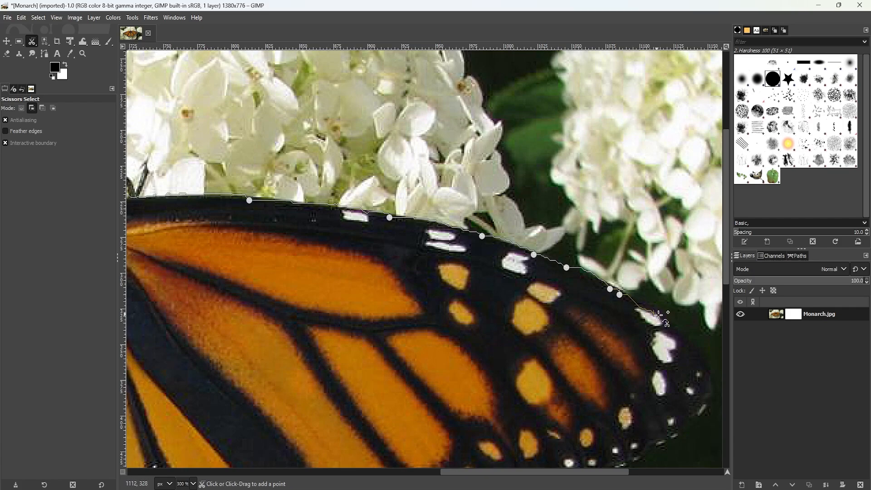
{"action": "left_click", "coordinate": [641, 303]}
{"action": "left_click", "coordinate": [651, 305]}
{"action": "left_click", "coordinate": [664, 315]}
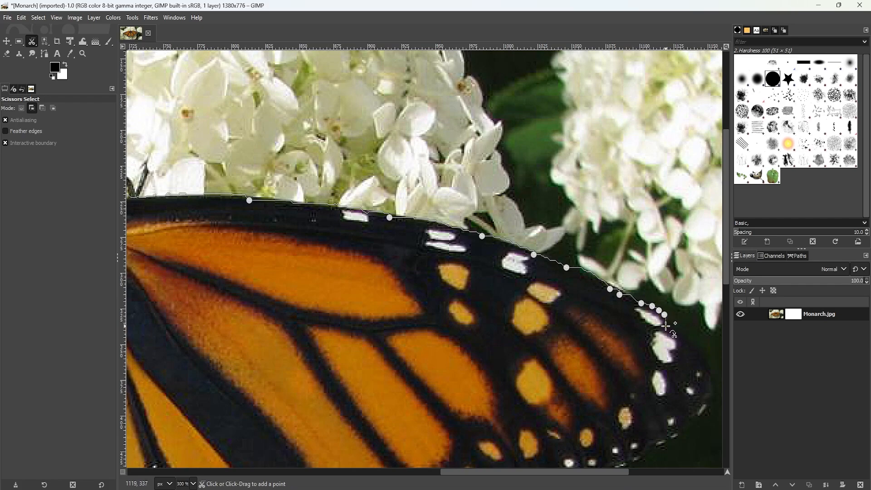
Trace the scissors outline around the right forewing's outer tip to the start of its lower edge.
{"action": "left_click", "coordinate": [666, 326]}
{"action": "left_click", "coordinate": [705, 361]}
{"action": "left_click", "coordinate": [707, 387]}
{"action": "left_click", "coordinate": [708, 412]}
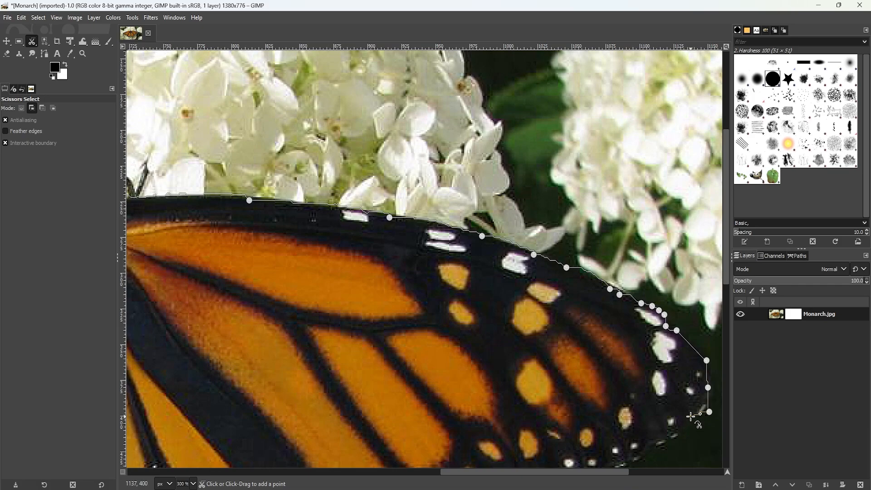
{"action": "left_click", "coordinate": [699, 416]}
{"action": "left_click", "coordinate": [680, 415]}
{"action": "left_click", "coordinate": [678, 434]}
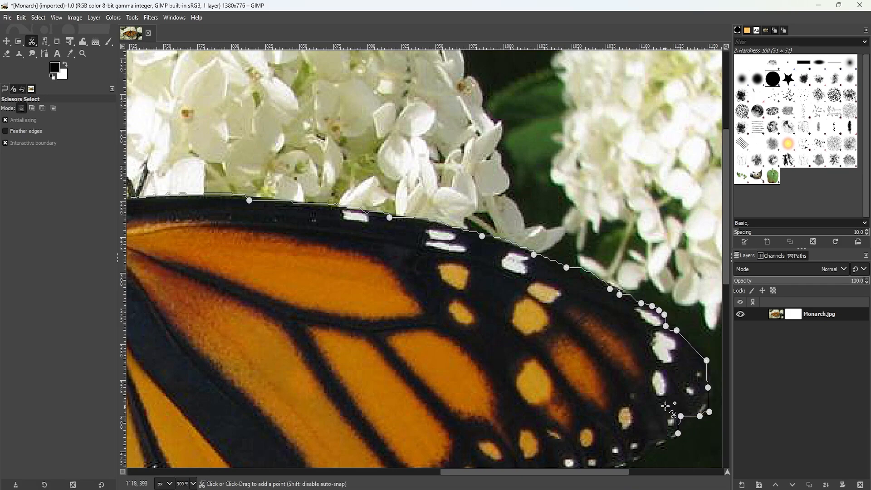
Continue the outline along the right forewing's lower edge to just past its junction with the hindwing.
{"action": "scroll", "coordinate": [667, 403], "scroll_direction": "down", "scroll_amount": 4}
{"action": "left_click", "coordinate": [642, 243]}
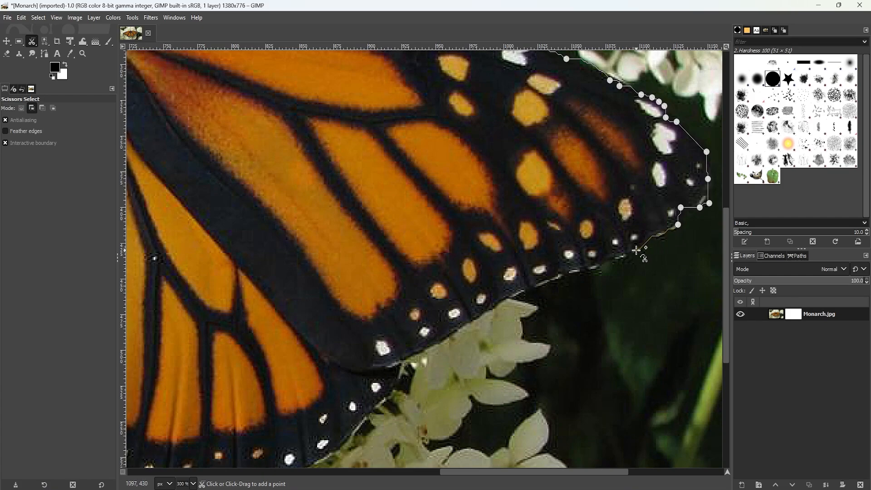
{"action": "left_click", "coordinate": [617, 260]}
{"action": "left_click", "coordinate": [516, 291]}
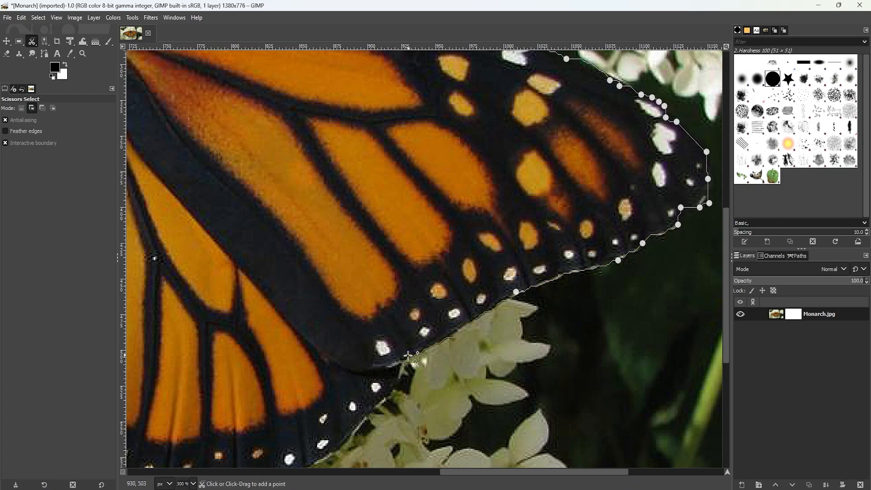
{"action": "left_click", "coordinate": [400, 360]}
{"action": "left_click", "coordinate": [372, 411]}
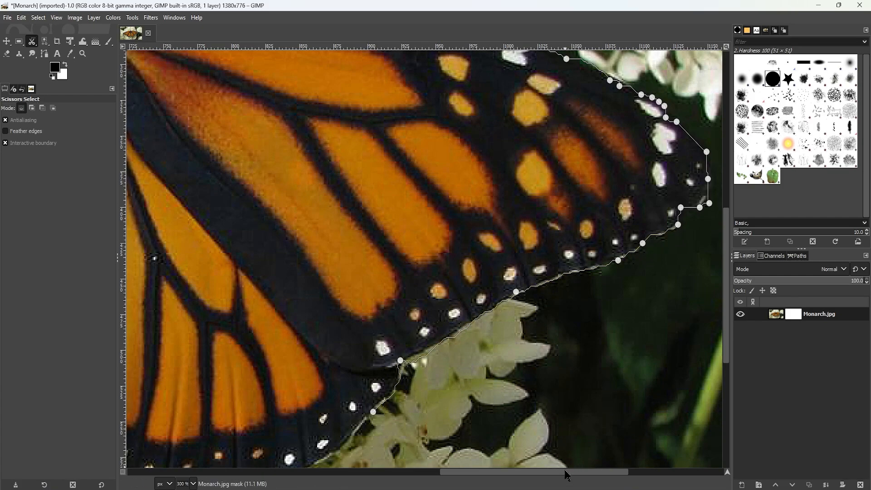
Trace the outline along the right hindwing's lower and inner edges up to the tip of the abdomen.
{"action": "scroll", "coordinate": [373, 411], "scroll_direction": "down", "scroll_amount": 2}
{"action": "scroll", "coordinate": [372, 411], "scroll_direction": "left", "scroll_amount": 4}
{"action": "left_click", "coordinate": [503, 361]}
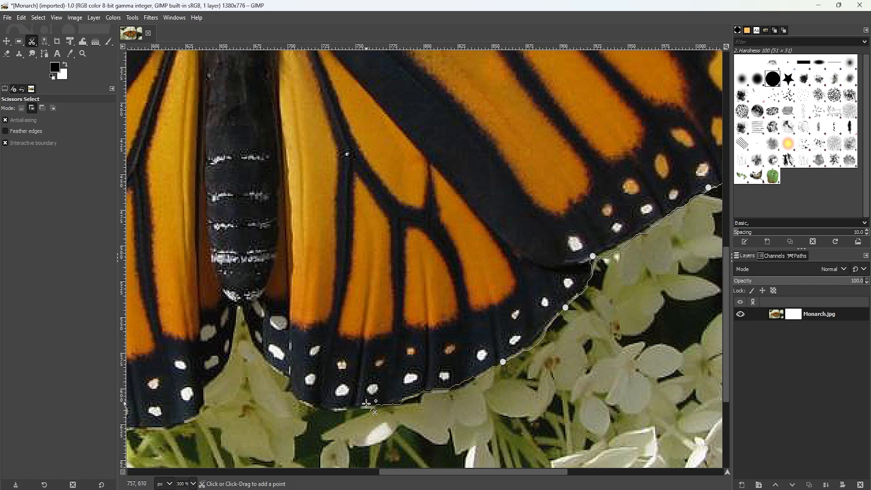
{"action": "left_click", "coordinate": [366, 403]}
{"action": "left_click", "coordinate": [324, 409]}
{"action": "left_click", "coordinate": [292, 385]}
{"action": "left_click", "coordinate": [263, 356]}
{"action": "left_click", "coordinate": [243, 305]}
{"action": "left_click", "coordinate": [236, 305]}
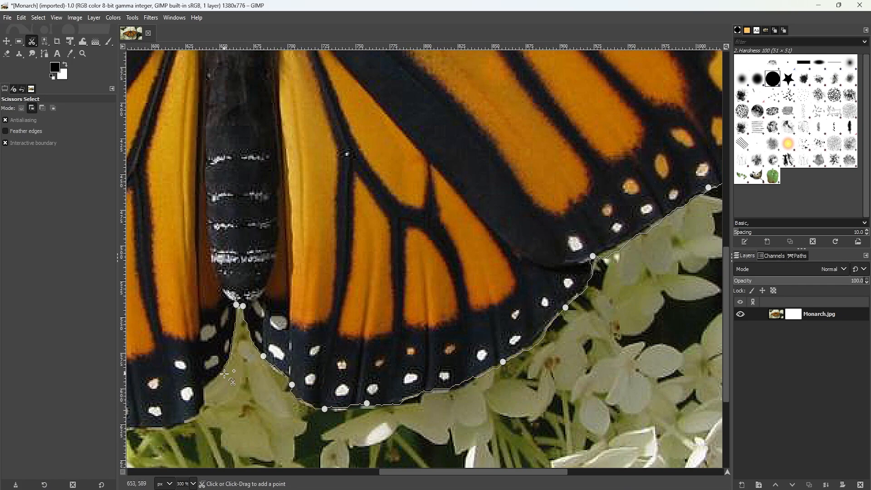
Trace the outline from the abdomen tip along the left hindwing's inner and lower edges to the start of the left forewing.
{"action": "left_click", "coordinate": [214, 380]}
{"action": "left_click", "coordinate": [204, 390]}
{"action": "left_click", "coordinate": [204, 409]}
{"action": "left_click_drag", "start_coordinate": [531, 472], "coordinate": [434, 472]}
{"action": "scroll", "coordinate": [499, 340], "scroll_direction": "down", "scroll_amount": 3}
{"action": "left_click", "coordinate": [486, 319]}
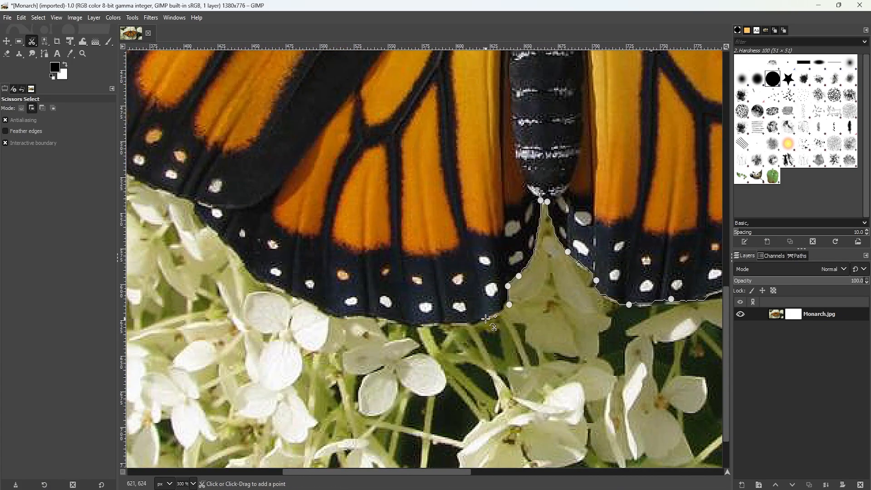
{"action": "left_click", "coordinate": [431, 324]}
{"action": "left_click", "coordinate": [338, 316]}
{"action": "left_click", "coordinate": [309, 300]}
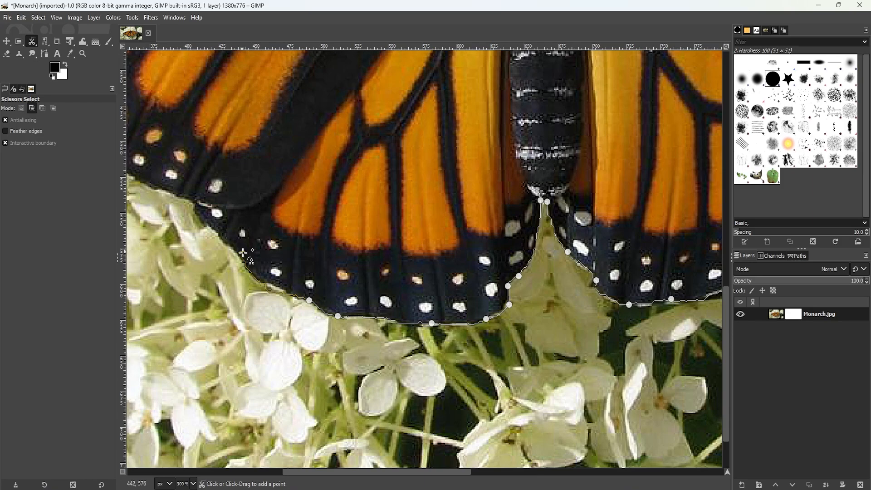
{"action": "left_click", "coordinate": [282, 289]}
{"action": "left_click", "coordinate": [194, 205]}
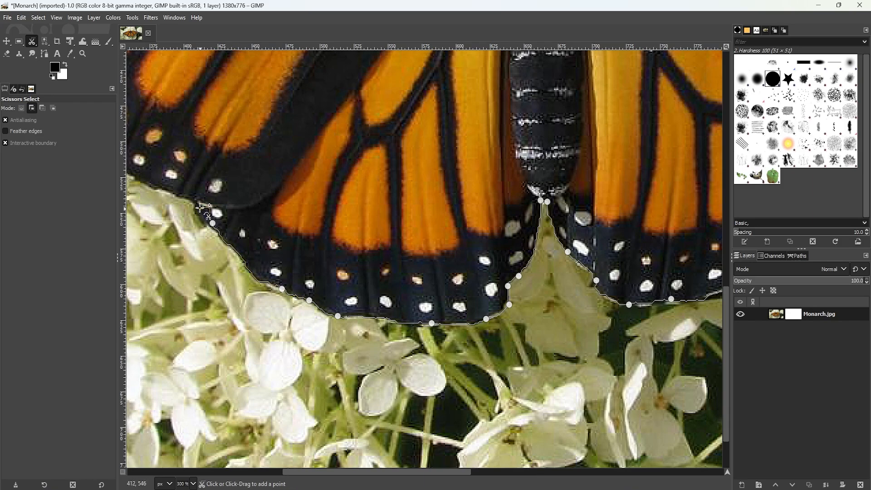
{"action": "left_click", "coordinate": [150, 184]}
Continue the scissors outline along the left forewing's lower edge, around its outer tip and onto its upper edge.
{"action": "left_click_drag", "start_coordinate": [443, 472], "coordinate": [330, 472]}
{"action": "scroll", "coordinate": [389, 362], "scroll_direction": "up", "scroll_amount": 2}
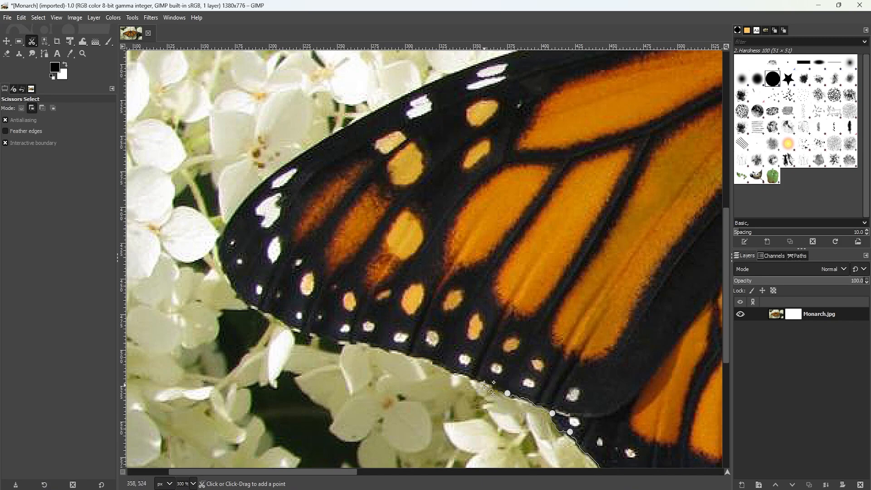
{"action": "left_click", "coordinate": [469, 378]}
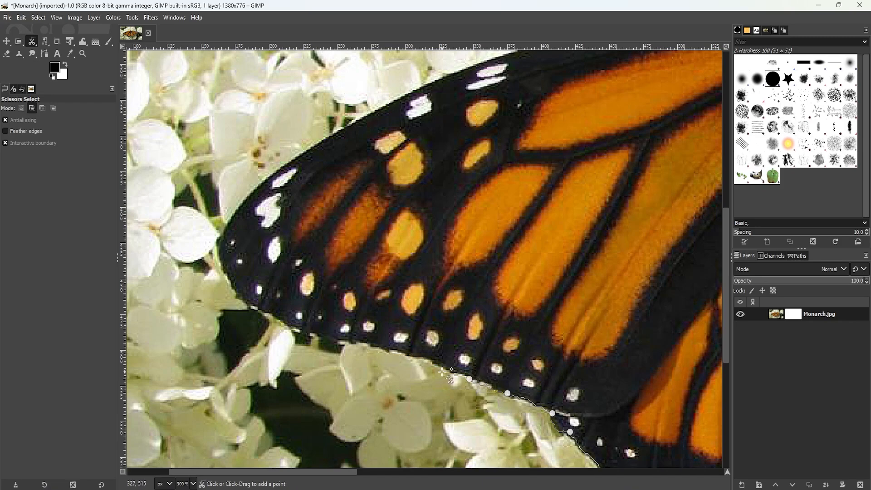
{"action": "left_click", "coordinate": [230, 273]}
{"action": "left_click", "coordinate": [226, 230]}
{"action": "left_click", "coordinate": [464, 74]}
{"action": "scroll", "coordinate": [463, 74], "scroll_direction": "up", "scroll_amount": 5}
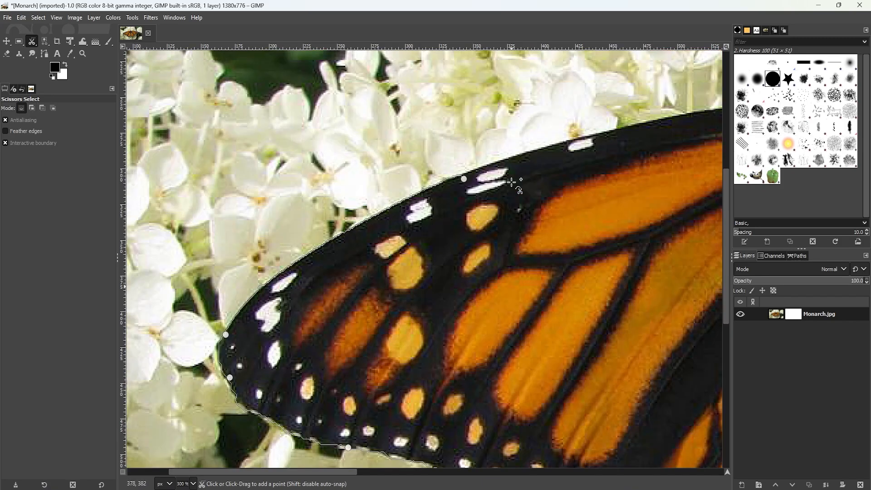
Continue the outline along the left forewing's upper edge to where it meets the thorax.
{"action": "scroll", "coordinate": [358, 307], "scroll_direction": "right", "scroll_amount": 4}
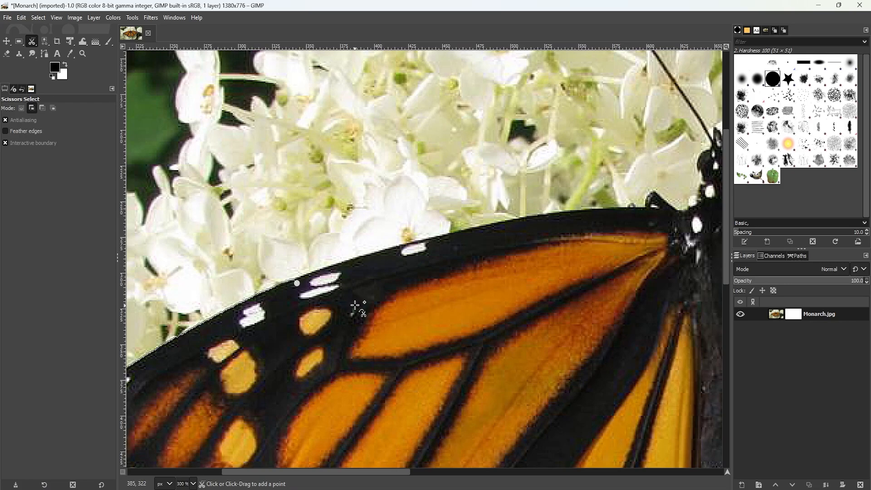
{"action": "left_click", "coordinate": [539, 213]}
{"action": "left_click", "coordinate": [582, 212]}
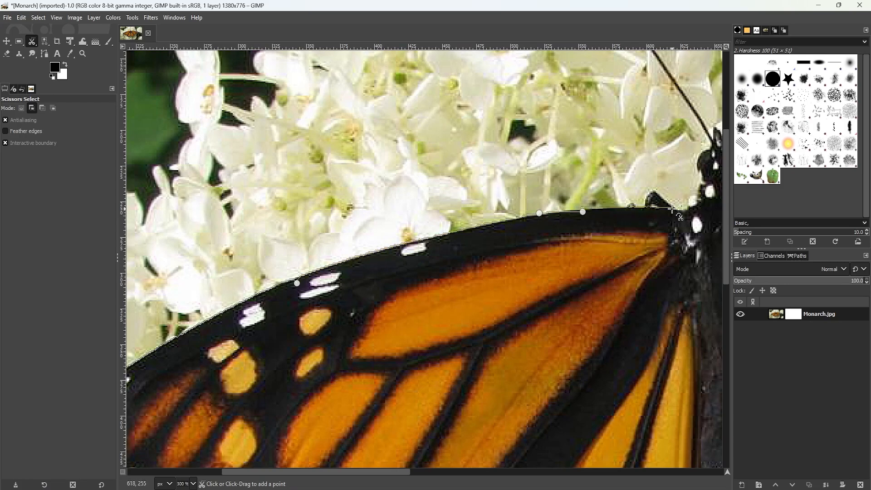
{"action": "left_click", "coordinate": [681, 211]}
Trace the outline around the butterfly's head, leaving out the antennae, and down to the base of the right forewing.
{"action": "scroll", "coordinate": [680, 210], "scroll_direction": "right", "scroll_amount": 5}
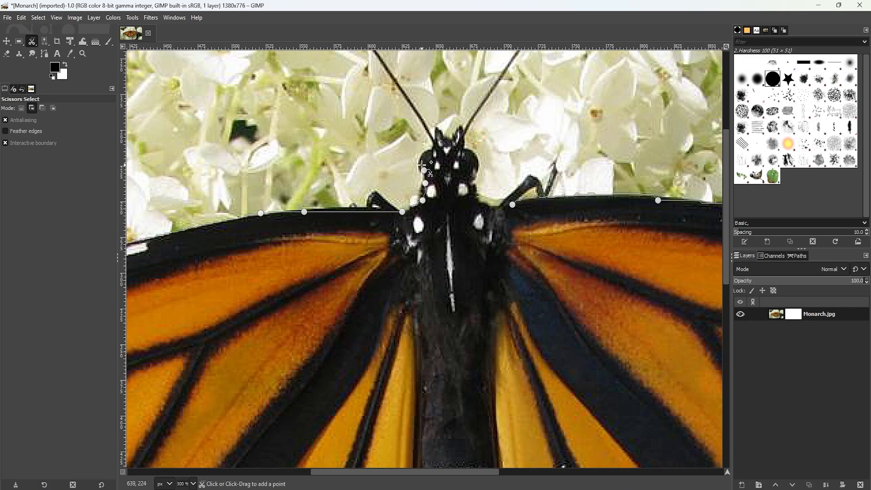
{"action": "left_click", "coordinate": [433, 150]}
{"action": "key", "text": "ctrl+z"}
{"action": "left_click", "coordinate": [478, 159]}
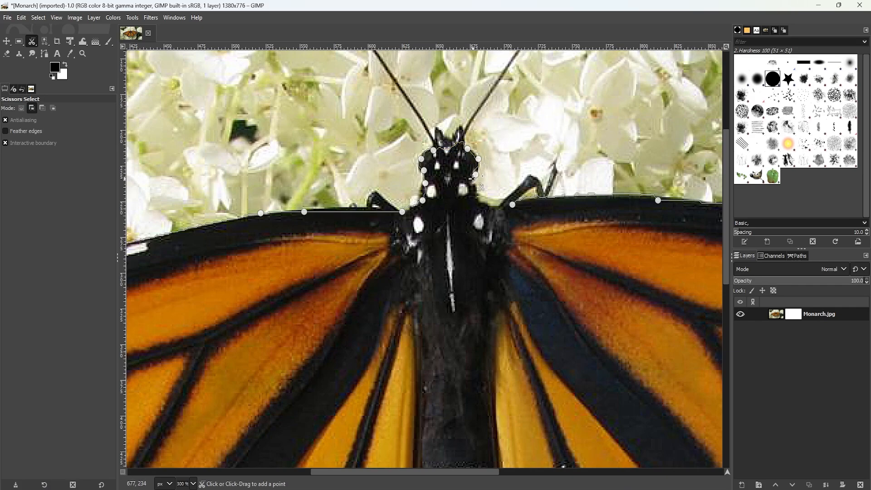
{"action": "left_click", "coordinate": [489, 208], "text": "shift"}
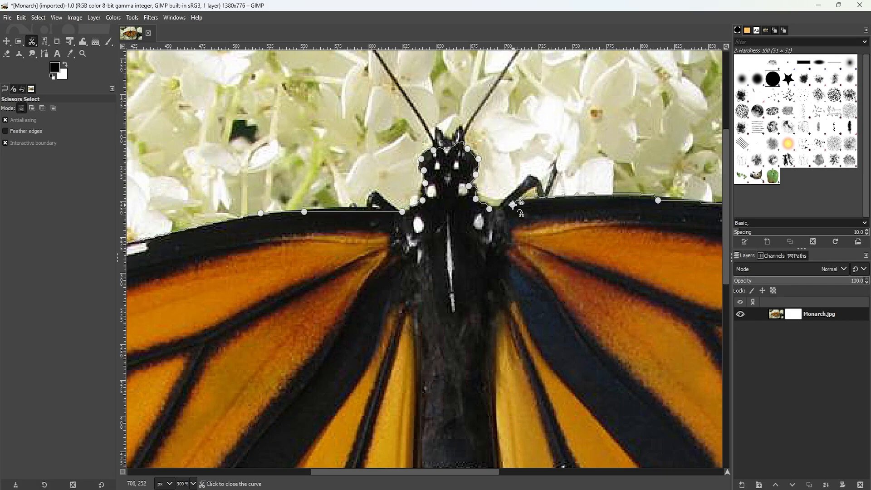
Close the outline at its starting point, convert it to a selection and invert it to select the background.
{"action": "left_click", "coordinate": [512, 204]}
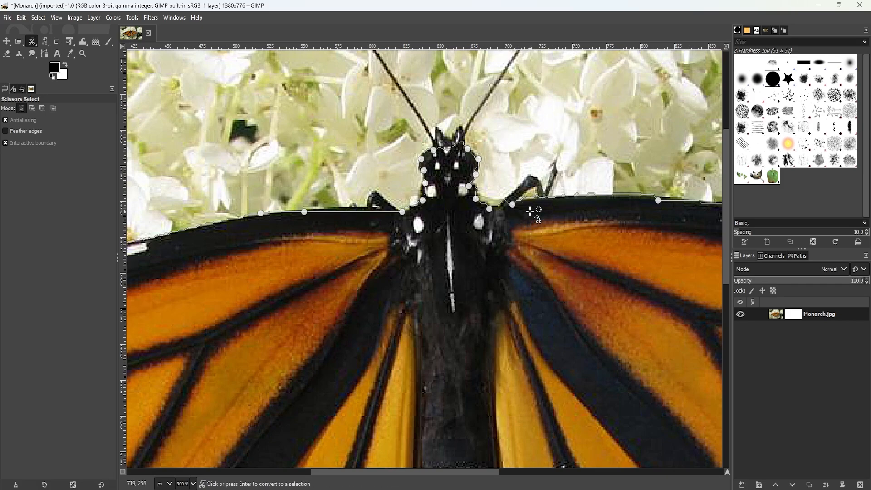
{"action": "left_click", "coordinate": [530, 211]}
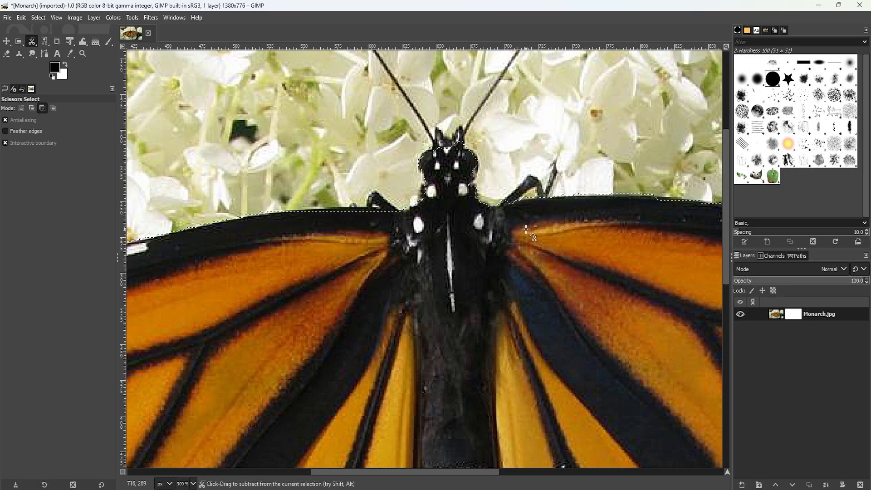
{"action": "scroll", "coordinate": [531, 212], "scroll_direction": "down", "scroll_amount": 4}
{"action": "scroll", "coordinate": [537, 263], "scroll_direction": "up", "scroll_amount": 1}
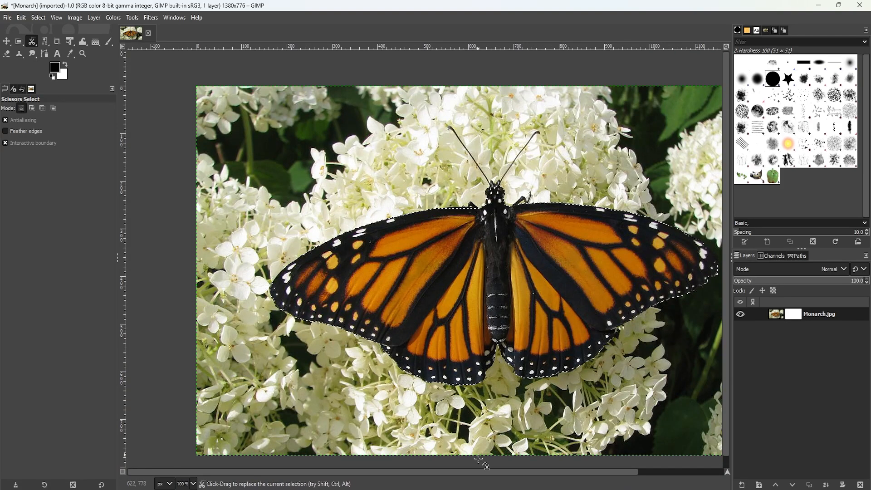
{"action": "scroll", "coordinate": [488, 472], "scroll_direction": "right", "scroll_amount": 4}
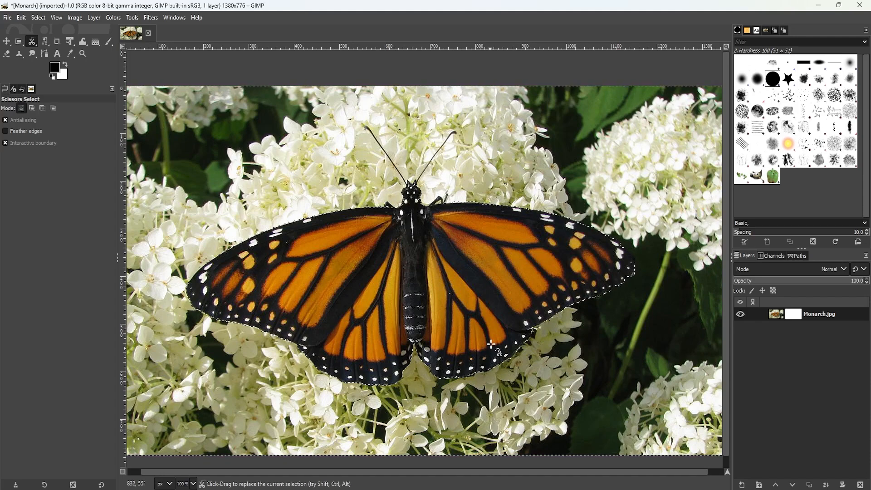
{"action": "left_click", "coordinate": [110, 43]}
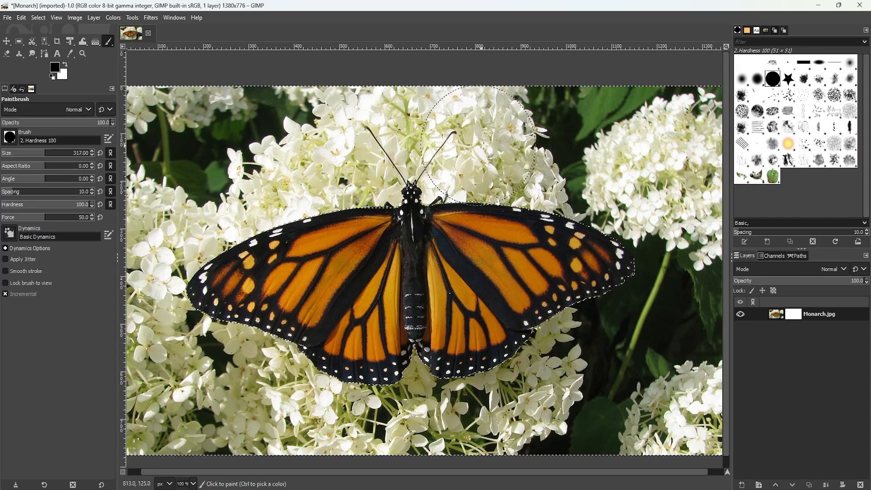
{"action": "left_click", "coordinate": [503, 144]}
{"action": "mouse_move", "coordinate": [481, 143]}
{"action": "left_mouse_down"}
{"action": "mouse_move", "coordinate": [411, 162]}
{"action": "mouse_move", "coordinate": [321, 150]}
{"action": "mouse_move", "coordinate": [317, 140]}
{"action": "mouse_move", "coordinate": [410, 129]}
{"action": "mouse_move", "coordinate": [330, 120]}
{"action": "mouse_move", "coordinate": [470, 113]}
{"action": "mouse_move", "coordinate": [456, 109]}
{"action": "mouse_move", "coordinate": [446, 114]}
{"action": "mouse_move", "coordinate": [534, 136]}
{"action": "mouse_move", "coordinate": [513, 151]}
{"action": "mouse_move", "coordinate": [555, 173]}
{"action": "mouse_move", "coordinate": [536, 184]}
{"action": "left_mouse_up"}
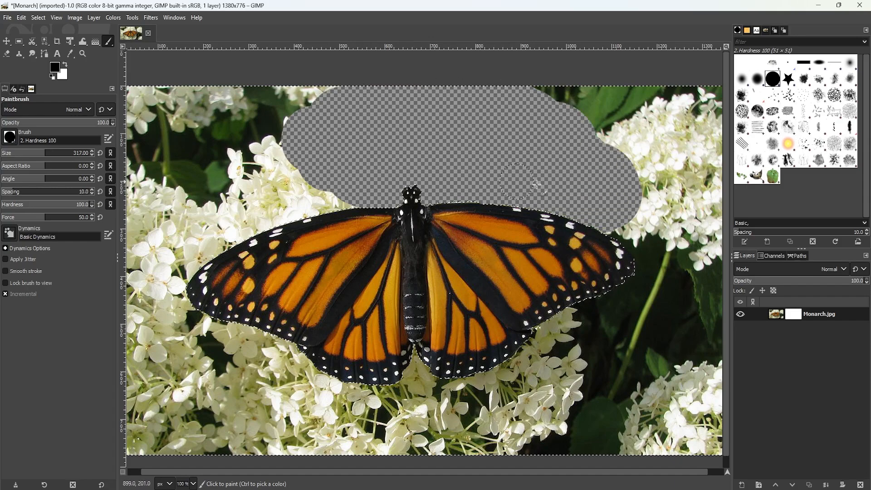
{"action": "mouse_move", "coordinate": [589, 191]}
{"action": "left_mouse_down"}
{"action": "mouse_move", "coordinate": [604, 140]}
{"action": "mouse_move", "coordinate": [502, 115]}
{"action": "mouse_move", "coordinate": [497, 105]}
{"action": "mouse_move", "coordinate": [604, 102]}
{"action": "mouse_move", "coordinate": [700, 125]}
{"action": "mouse_move", "coordinate": [710, 187]}
{"action": "mouse_move", "coordinate": [692, 247]}
{"action": "mouse_move", "coordinate": [646, 137]}
{"action": "mouse_move", "coordinate": [605, 163]}
{"action": "mouse_move", "coordinate": [614, 213]}
{"action": "mouse_move", "coordinate": [691, 293]}
{"action": "mouse_move", "coordinate": [695, 264]}
{"action": "mouse_move", "coordinate": [708, 402]}
{"action": "mouse_move", "coordinate": [706, 418]}
{"action": "mouse_move", "coordinate": [683, 435]}
{"action": "mouse_move", "coordinate": [652, 409]}
{"action": "mouse_move", "coordinate": [648, 320]}
{"action": "mouse_move", "coordinate": [629, 326]}
{"action": "mouse_move", "coordinate": [614, 379]}
{"action": "mouse_move", "coordinate": [609, 343]}
{"action": "mouse_move", "coordinate": [624, 304]}
{"action": "mouse_move", "coordinate": [651, 281]}
{"action": "mouse_move", "coordinate": [630, 296]}
{"action": "left_mouse_up"}
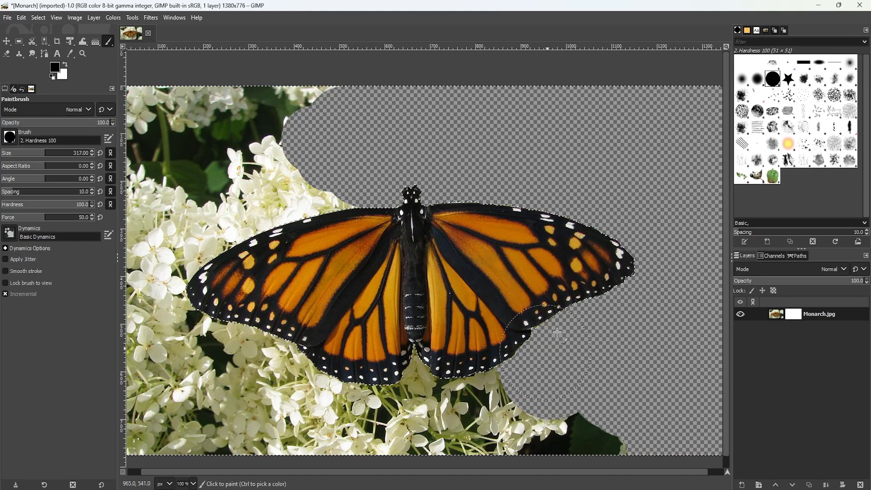
{"action": "key", "text": "ctrl+z"}
Paint the layer mask black over the background right of, below and left of the butterfly, sparing the area around the antennae.
{"action": "mouse_move", "coordinate": [537, 177]}
{"action": "left_mouse_down"}
{"action": "mouse_move", "coordinate": [557, 186]}
{"action": "mouse_move", "coordinate": [573, 178]}
{"action": "mouse_move", "coordinate": [583, 143]}
{"action": "mouse_move", "coordinate": [545, 117]}
{"action": "mouse_move", "coordinate": [562, 121]}
{"action": "mouse_move", "coordinate": [595, 133]}
{"action": "mouse_move", "coordinate": [620, 174]}
{"action": "mouse_move", "coordinate": [647, 180]}
{"action": "mouse_move", "coordinate": [681, 220]}
{"action": "mouse_move", "coordinate": [683, 126]}
{"action": "mouse_move", "coordinate": [693, 102]}
{"action": "mouse_move", "coordinate": [704, 99]}
{"action": "mouse_move", "coordinate": [709, 288]}
{"action": "mouse_move", "coordinate": [696, 343]}
{"action": "mouse_move", "coordinate": [656, 222]}
{"action": "mouse_move", "coordinate": [651, 317]}
{"action": "mouse_move", "coordinate": [634, 289]}
{"action": "mouse_move", "coordinate": [651, 388]}
{"action": "mouse_move", "coordinate": [681, 401]}
{"action": "mouse_move", "coordinate": [697, 379]}
{"action": "mouse_move", "coordinate": [674, 423]}
{"action": "mouse_move", "coordinate": [568, 424]}
{"action": "mouse_move", "coordinate": [574, 439]}
{"action": "mouse_move", "coordinate": [678, 441]}
{"action": "mouse_move", "coordinate": [482, 417]}
{"action": "mouse_move", "coordinate": [647, 429]}
{"action": "mouse_move", "coordinate": [565, 335]}
{"action": "mouse_move", "coordinate": [526, 444]}
{"action": "left_mouse_up"}
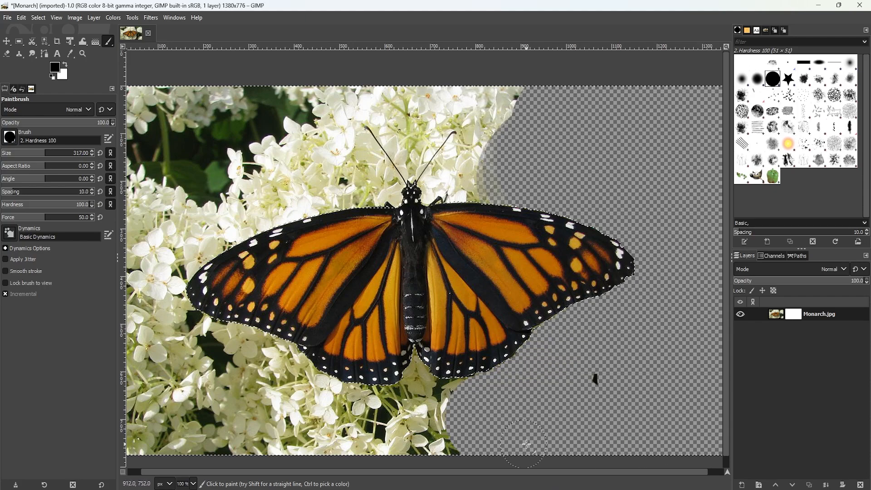
{"action": "mouse_move", "coordinate": [467, 433]}
{"action": "left_mouse_down"}
{"action": "mouse_move", "coordinate": [512, 400]}
{"action": "mouse_move", "coordinate": [549, 337]}
{"action": "mouse_move", "coordinate": [412, 423]}
{"action": "mouse_move", "coordinate": [406, 440]}
{"action": "mouse_move", "coordinate": [383, 416]}
{"action": "mouse_move", "coordinate": [498, 394]}
{"action": "mouse_move", "coordinate": [504, 384]}
{"action": "mouse_move", "coordinate": [403, 352]}
{"action": "mouse_move", "coordinate": [446, 416]}
{"action": "mouse_move", "coordinate": [318, 427]}
{"action": "mouse_move", "coordinate": [396, 436]}
{"action": "mouse_move", "coordinate": [231, 366]}
{"action": "mouse_move", "coordinate": [224, 373]}
{"action": "mouse_move", "coordinate": [272, 386]}
{"action": "mouse_move", "coordinate": [217, 379]}
{"action": "mouse_move", "coordinate": [242, 412]}
{"action": "mouse_move", "coordinate": [262, 418]}
{"action": "mouse_move", "coordinate": [266, 450]}
{"action": "mouse_move", "coordinate": [158, 399]}
{"action": "mouse_move", "coordinate": [153, 237]}
{"action": "mouse_move", "coordinate": [133, 85]}
{"action": "mouse_move", "coordinate": [183, 270]}
{"action": "mouse_move", "coordinate": [177, 200]}
{"action": "mouse_move", "coordinate": [160, 143]}
{"action": "mouse_move", "coordinate": [195, 270]}
{"action": "mouse_move", "coordinate": [175, 125]}
{"action": "mouse_move", "coordinate": [193, 113]}
{"action": "mouse_move", "coordinate": [268, 252]}
{"action": "mouse_move", "coordinate": [231, 126]}
{"action": "mouse_move", "coordinate": [259, 198]}
{"action": "mouse_move", "coordinate": [299, 232]}
{"action": "mouse_move", "coordinate": [277, 131]}
{"action": "mouse_move", "coordinate": [296, 189]}
{"action": "mouse_move", "coordinate": [268, 128]}
{"action": "mouse_move", "coordinate": [313, 202]}
{"action": "mouse_move", "coordinate": [294, 143]}
{"action": "mouse_move", "coordinate": [314, 198]}
{"action": "mouse_move", "coordinate": [285, 119]}
{"action": "left_mouse_up"}
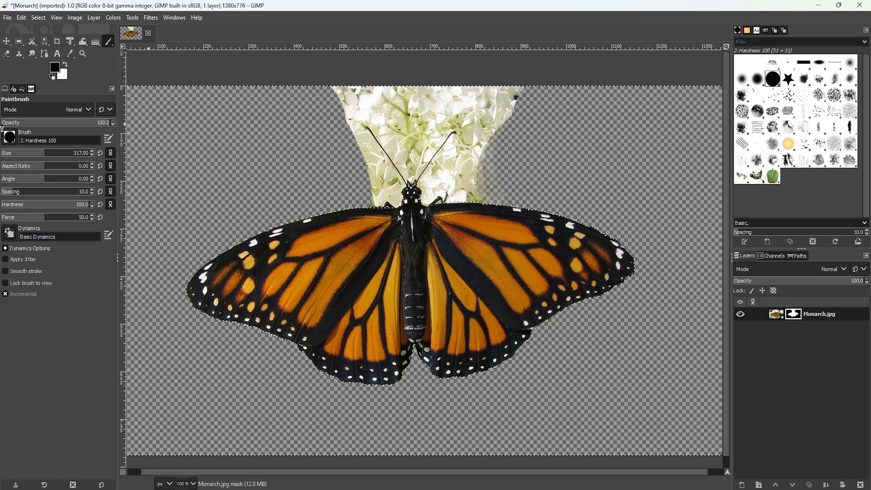
Reduce the brush size to 54 and paint away the flowers around and between the antennae, leaving a narrow margin along each.
{"action": "left_click_drag", "start_coordinate": [30, 154], "coordinate": [16, 154]}
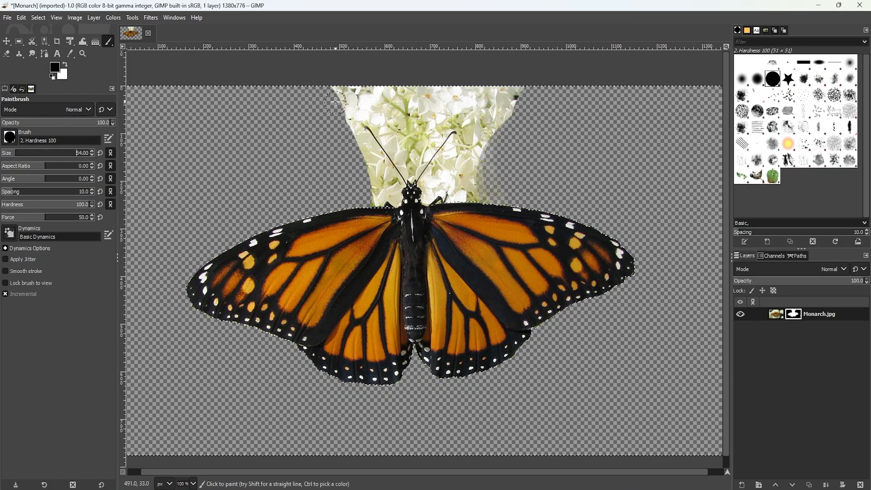
{"action": "mouse_move", "coordinate": [334, 102]}
{"action": "left_mouse_down"}
{"action": "mouse_move", "coordinate": [516, 89]}
{"action": "mouse_move", "coordinate": [518, 103]}
{"action": "mouse_move", "coordinate": [505, 97]}
{"action": "mouse_move", "coordinate": [489, 114]}
{"action": "mouse_move", "coordinate": [459, 101]}
{"action": "mouse_move", "coordinate": [386, 99]}
{"action": "mouse_move", "coordinate": [343, 116]}
{"action": "mouse_move", "coordinate": [373, 206]}
{"action": "mouse_move", "coordinate": [374, 200]}
{"action": "mouse_move", "coordinate": [394, 219]}
{"action": "mouse_move", "coordinate": [392, 198]}
{"action": "mouse_move", "coordinate": [396, 205]}
{"action": "mouse_move", "coordinate": [357, 148]}
{"action": "left_mouse_up"}
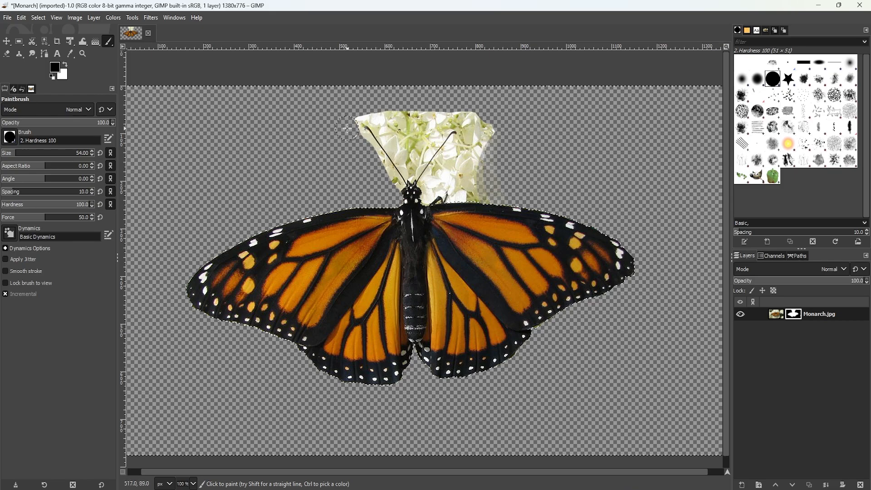
{"action": "mouse_move", "coordinate": [492, 112]}
{"action": "left_mouse_down"}
{"action": "mouse_move", "coordinate": [488, 209]}
{"action": "mouse_move", "coordinate": [498, 132]}
{"action": "mouse_move", "coordinate": [491, 124]}
{"action": "mouse_move", "coordinate": [487, 187]}
{"action": "mouse_move", "coordinate": [476, 204]}
{"action": "mouse_move", "coordinate": [442, 208]}
{"action": "mouse_move", "coordinate": [439, 199]}
{"action": "mouse_move", "coordinate": [438, 208]}
{"action": "mouse_move", "coordinate": [456, 197]}
{"action": "mouse_move", "coordinate": [465, 204]}
{"action": "mouse_move", "coordinate": [481, 121]}
{"action": "mouse_move", "coordinate": [483, 138]}
{"action": "mouse_move", "coordinate": [478, 116]}
{"action": "mouse_move", "coordinate": [441, 113]}
{"action": "mouse_move", "coordinate": [425, 120]}
{"action": "mouse_move", "coordinate": [412, 145]}
{"action": "mouse_move", "coordinate": [413, 111]}
{"action": "mouse_move", "coordinate": [402, 123]}
{"action": "mouse_move", "coordinate": [364, 110]}
{"action": "left_mouse_up"}
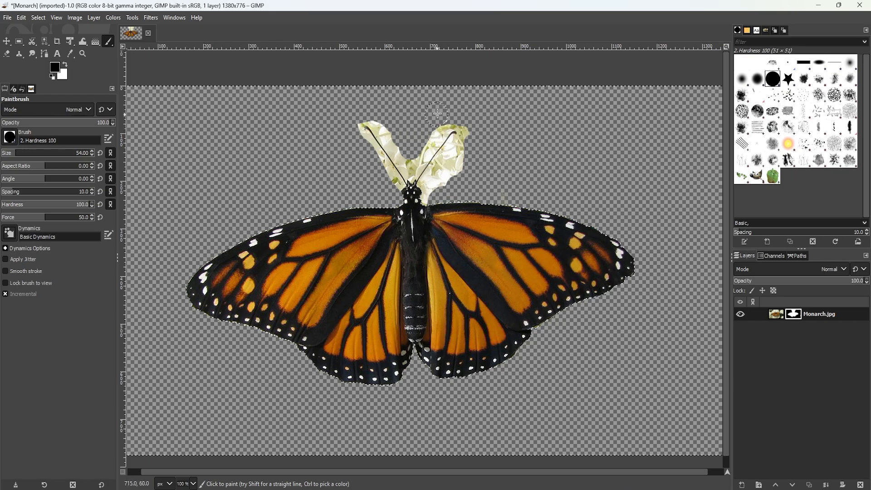
{"action": "mouse_move", "coordinate": [478, 120]}
{"action": "left_mouse_down"}
{"action": "mouse_move", "coordinate": [458, 177]}
{"action": "mouse_move", "coordinate": [434, 208]}
{"action": "mouse_move", "coordinate": [472, 127]}
{"action": "mouse_move", "coordinate": [466, 117]}
{"action": "mouse_move", "coordinate": [440, 116]}
{"action": "mouse_move", "coordinate": [410, 154]}
{"action": "mouse_move", "coordinate": [440, 120]}
{"action": "mouse_move", "coordinate": [413, 148]}
{"action": "mouse_move", "coordinate": [375, 110]}
{"action": "left_mouse_up"}
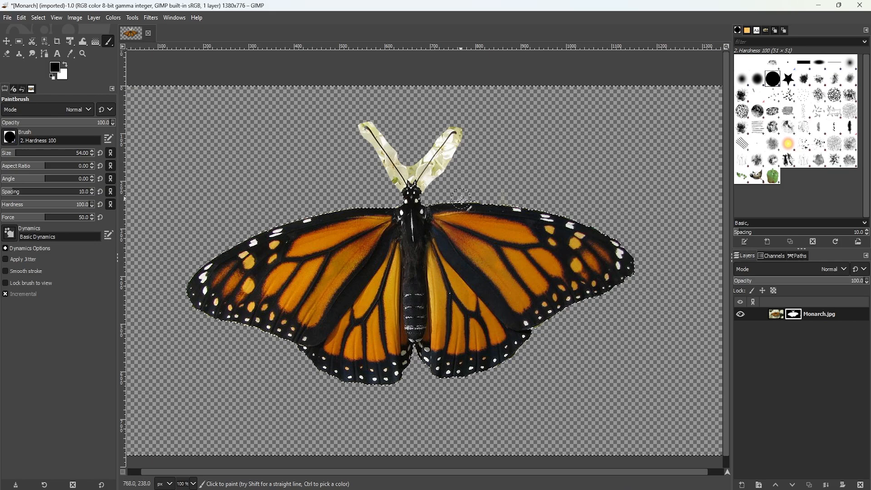
Paint out the leftover background patch at the lower part of the image's right edge with the Paintbrush.
{"action": "scroll", "coordinate": [553, 337], "scroll_direction": "up", "scroll_amount": 3}
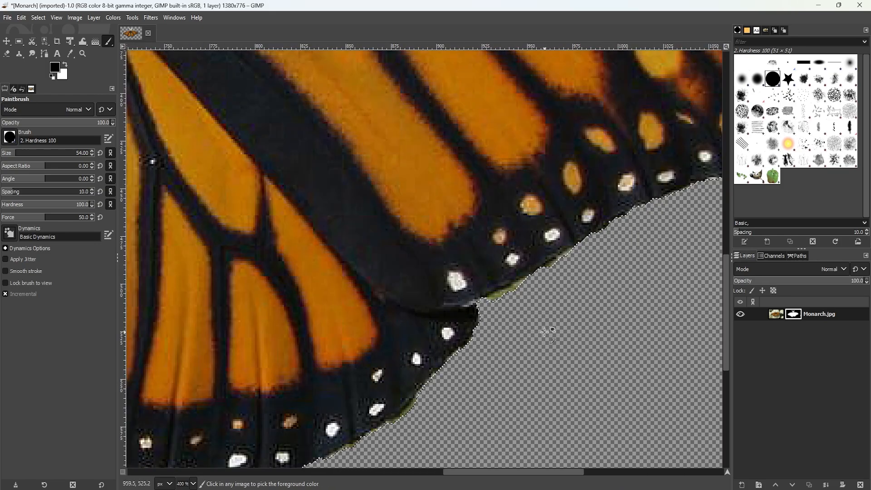
{"action": "scroll", "coordinate": [448, 212], "scroll_direction": "down", "scroll_amount": 5}
{"action": "scroll", "coordinate": [449, 212], "scroll_direction": "up", "scroll_amount": 5}
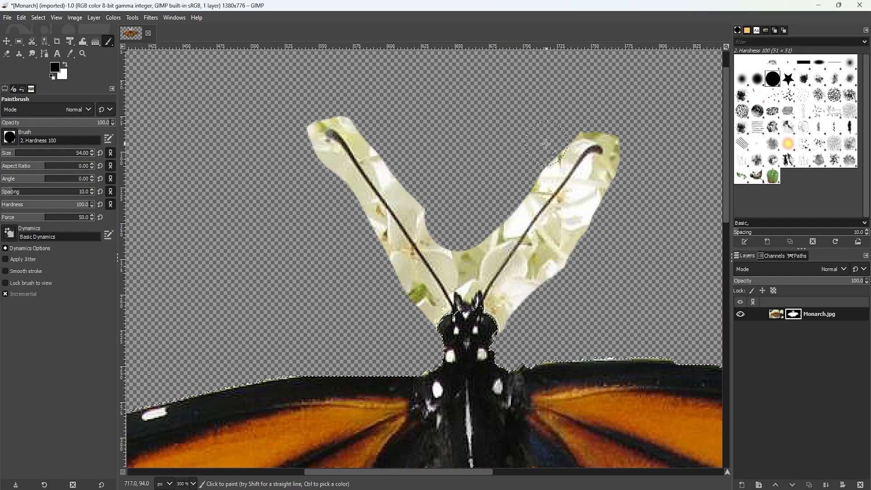
{"action": "left_click", "coordinate": [20, 43]}
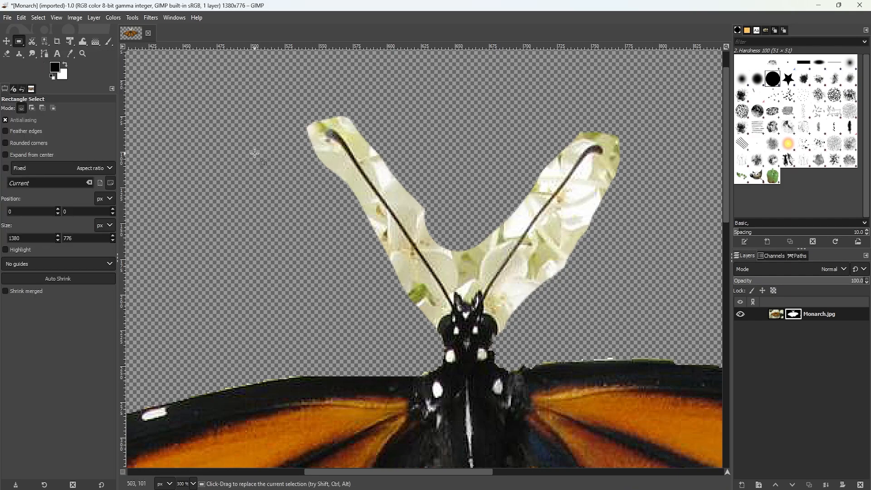
{"action": "scroll", "coordinate": [255, 154], "scroll_direction": "down", "scroll_amount": 5, "text": "ctrl"}
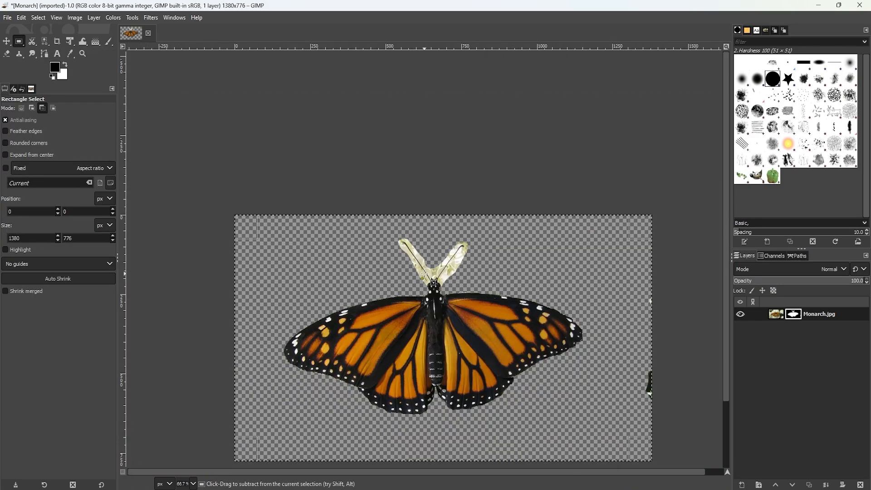
{"action": "scroll", "coordinate": [448, 361], "scroll_direction": "down", "scroll_amount": 1, "text": "ctrl"}
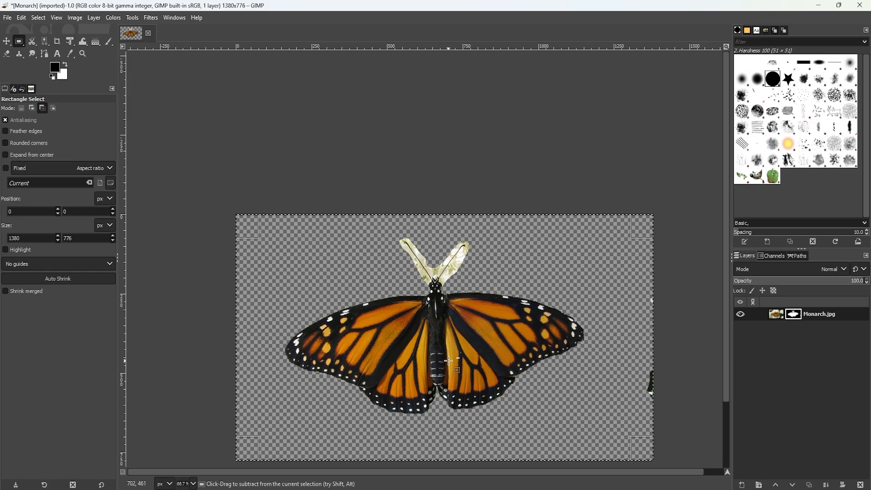
{"action": "key", "text": "p"}
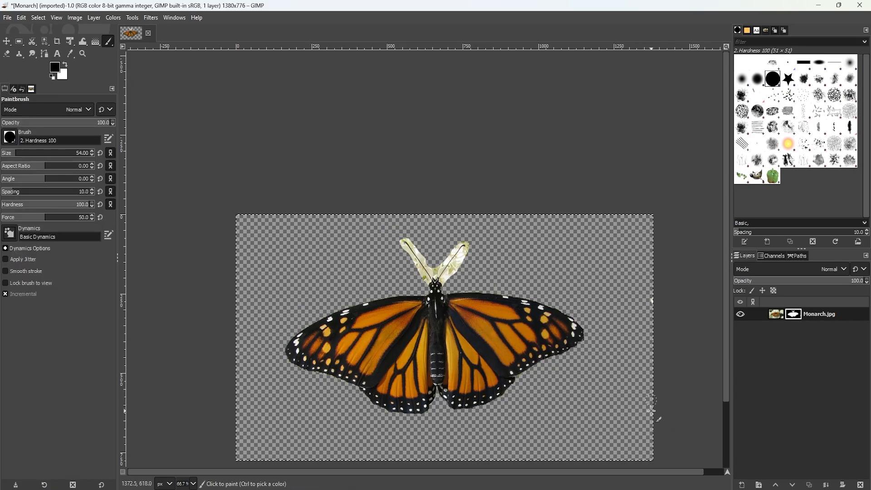
Start a Free Select outline at the right antenna's tip and trace its inner edge down towards the head.
{"action": "scroll", "coordinate": [469, 307], "scroll_direction": "up", "scroll_amount": 2, "text": "ctrl"}
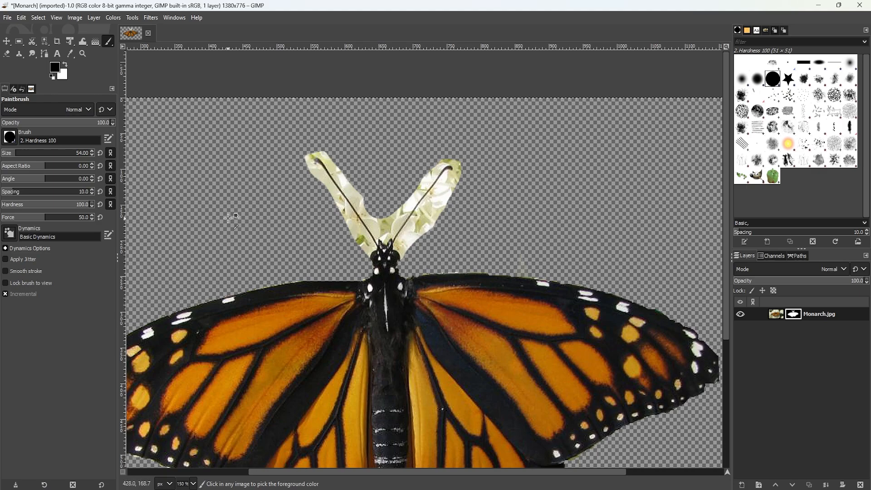
{"action": "scroll", "coordinate": [231, 218], "scroll_direction": "up", "scroll_amount": 1, "text": "ctrl"}
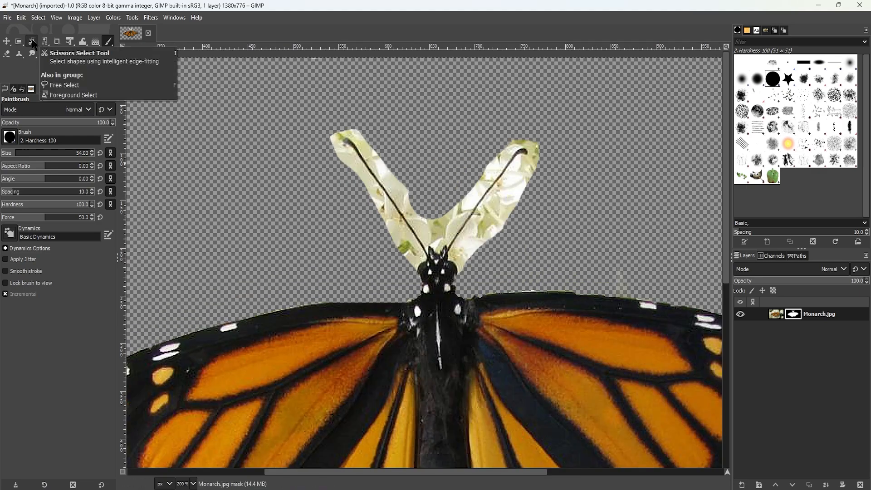
{"action": "key", "text": "f"}
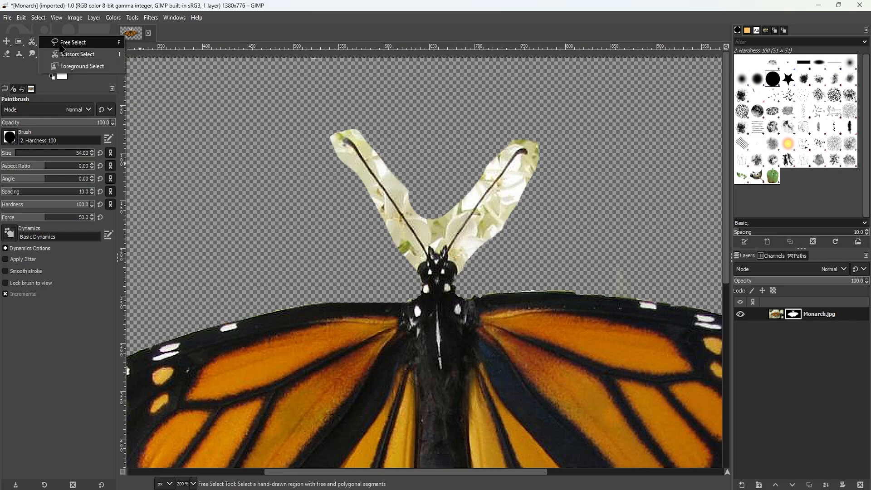
{"action": "scroll", "coordinate": [488, 130], "scroll_direction": "up", "scroll_amount": 1, "text": "ctrl"}
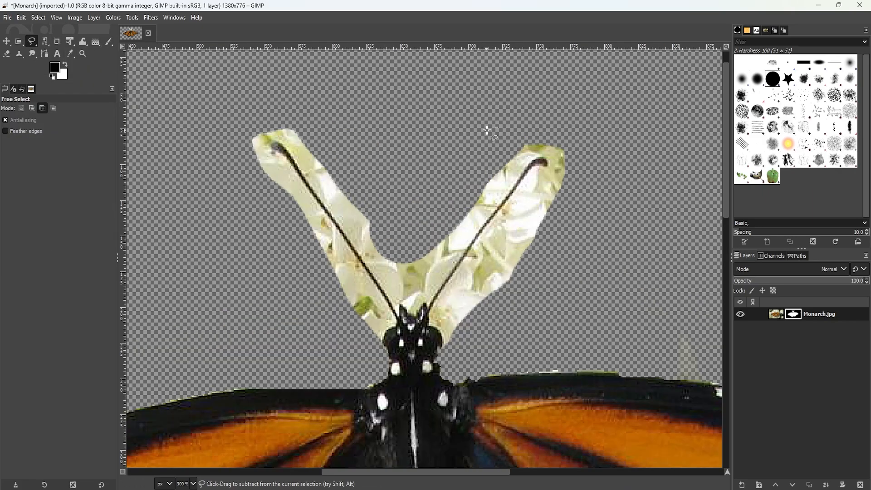
{"action": "scroll", "coordinate": [496, 152], "scroll_direction": "up", "scroll_amount": 5, "text": "ctrl"}
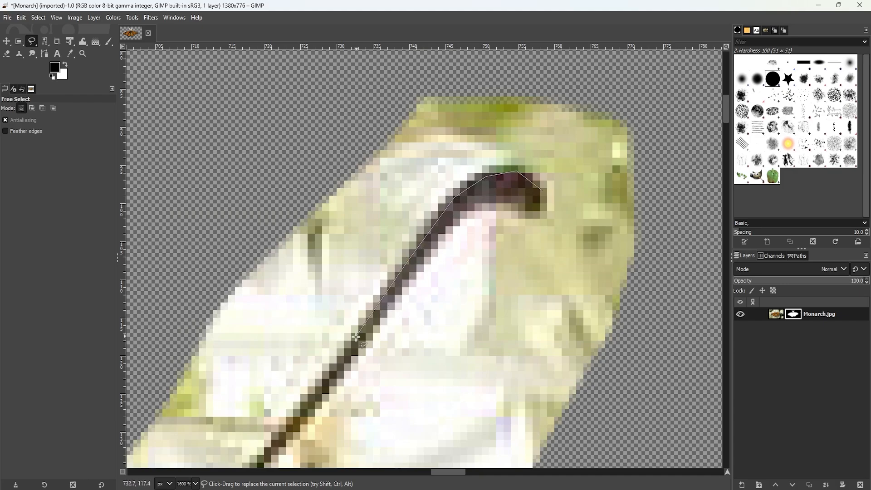
{"action": "scroll", "coordinate": [329, 392], "scroll_direction": "down", "scroll_amount": 6}
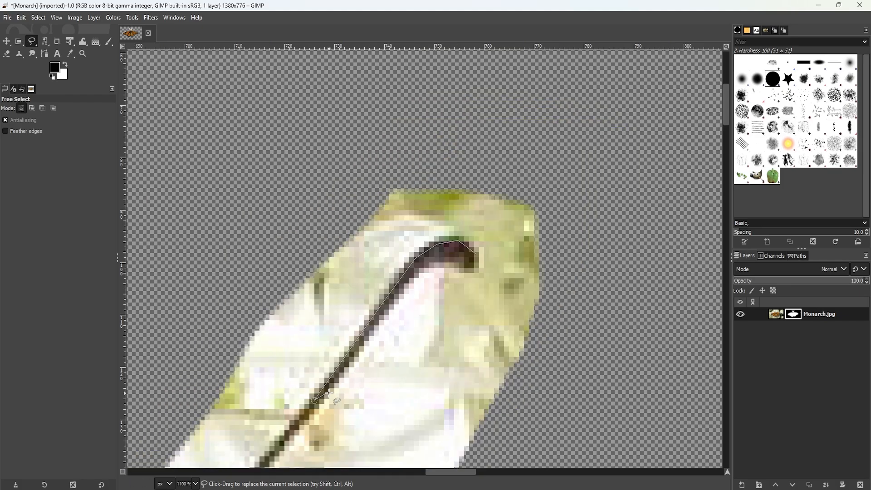
{"action": "scroll", "coordinate": [283, 421], "scroll_direction": "up", "scroll_amount": 3}
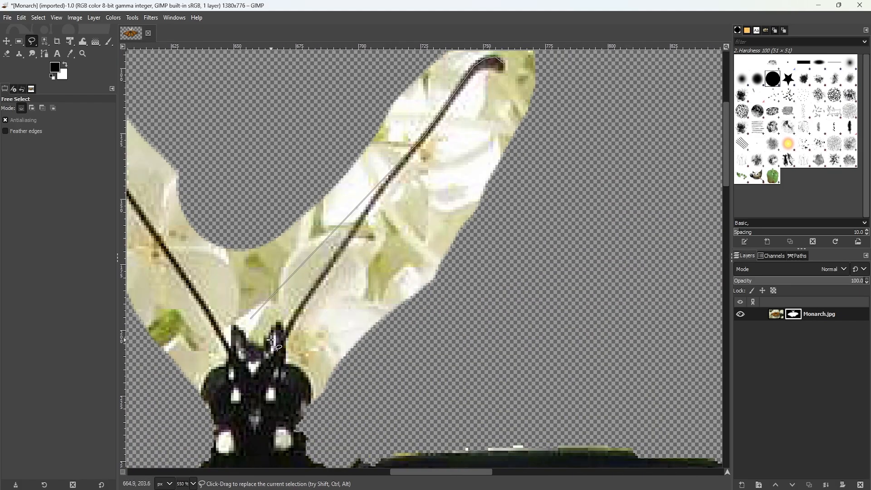
Continue the outline around the pointed tips and the notch on top of the head between the two antennae.
{"action": "scroll", "coordinate": [313, 272], "scroll_direction": "up", "scroll_amount": 1}
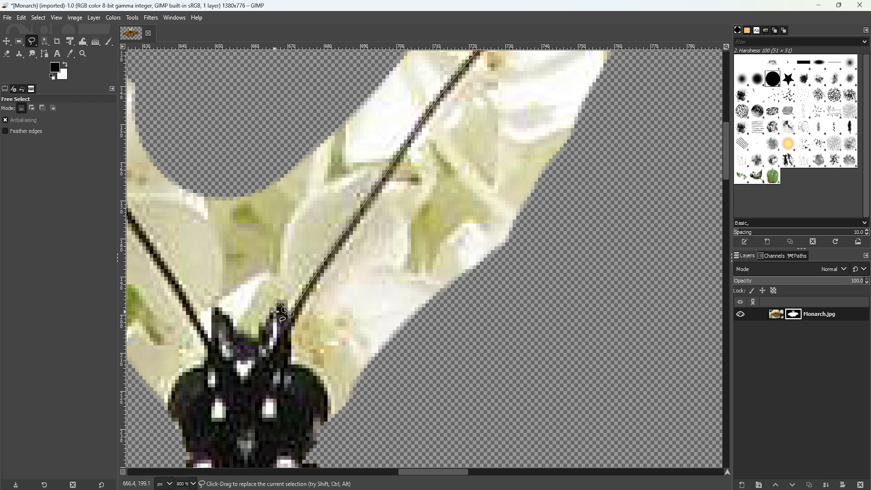
{"action": "left_click", "coordinate": [262, 338]}
{"action": "scroll", "coordinate": [185, 281], "scroll_direction": "down", "scroll_amount": 4}
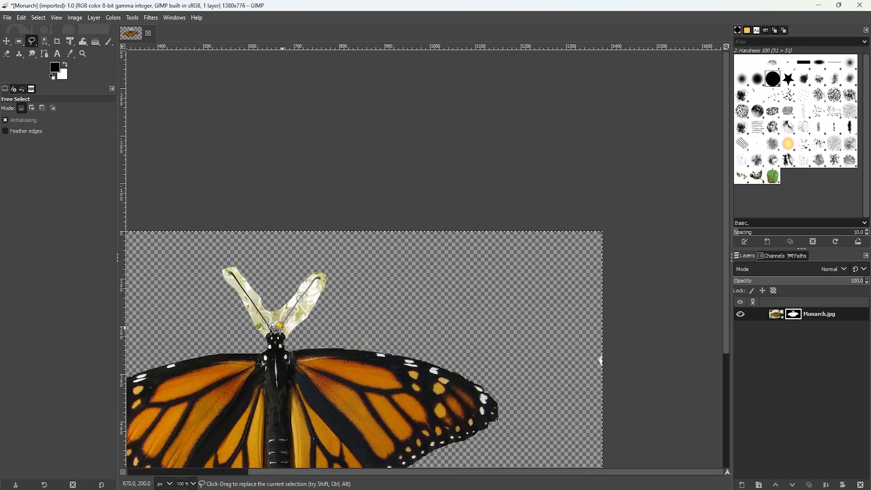
Trace the outline up the left antenna's inner edge, around its tip and back down its outer edge to the head.
{"action": "scroll", "coordinate": [297, 323], "scroll_direction": "up", "scroll_amount": 3}
{"action": "scroll", "coordinate": [297, 323], "scroll_direction": "down", "scroll_amount": 1}
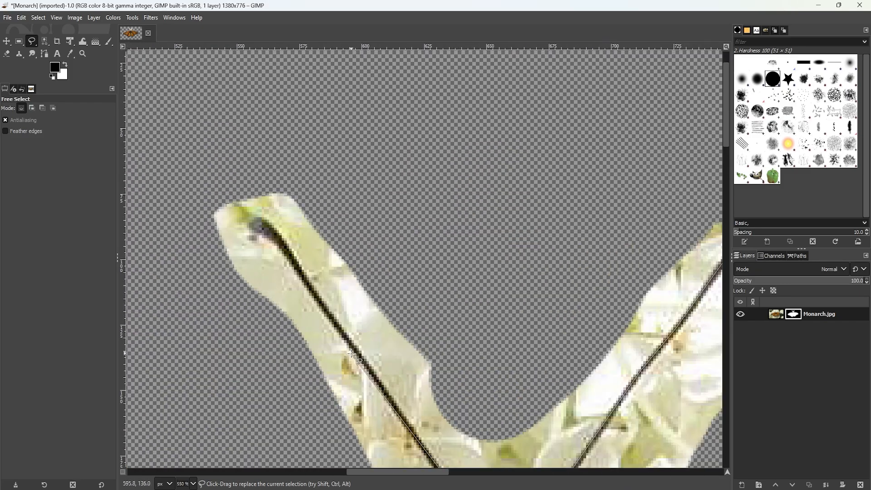
{"action": "scroll", "coordinate": [352, 355], "scroll_direction": "down", "scroll_amount": 1}
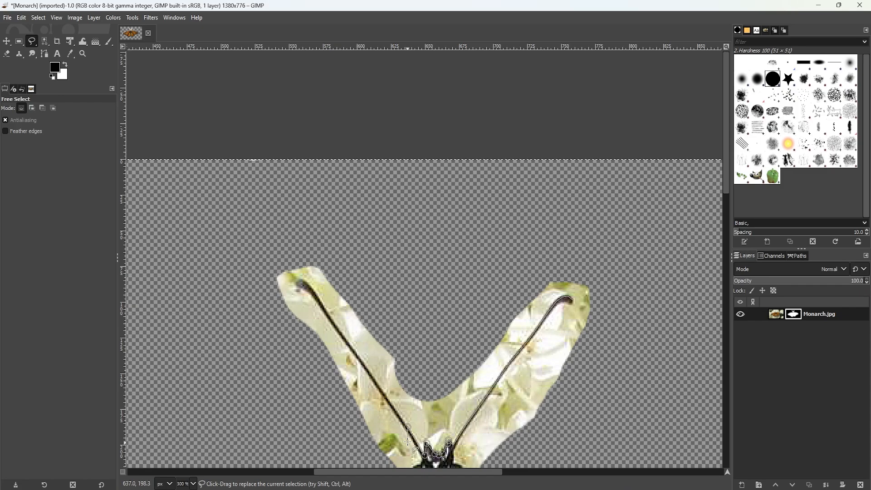
{"action": "scroll", "coordinate": [406, 440], "scroll_direction": "up", "scroll_amount": 2}
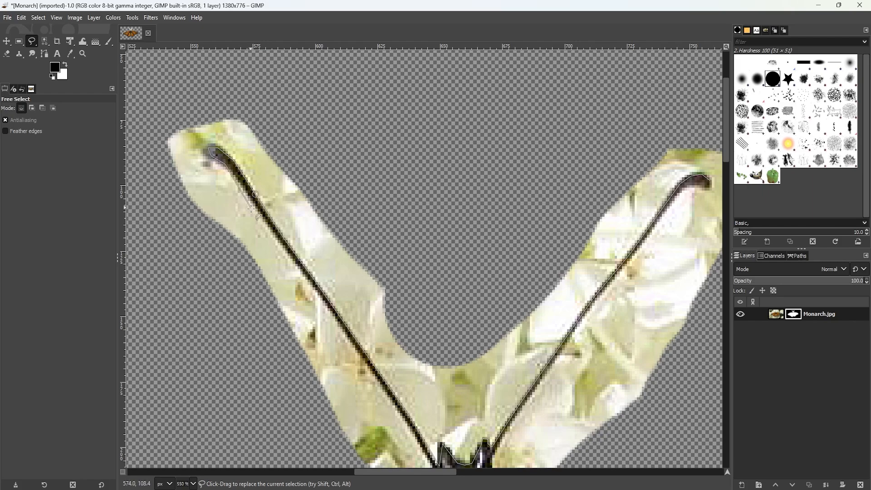
{"action": "left_click", "coordinate": [255, 194]}
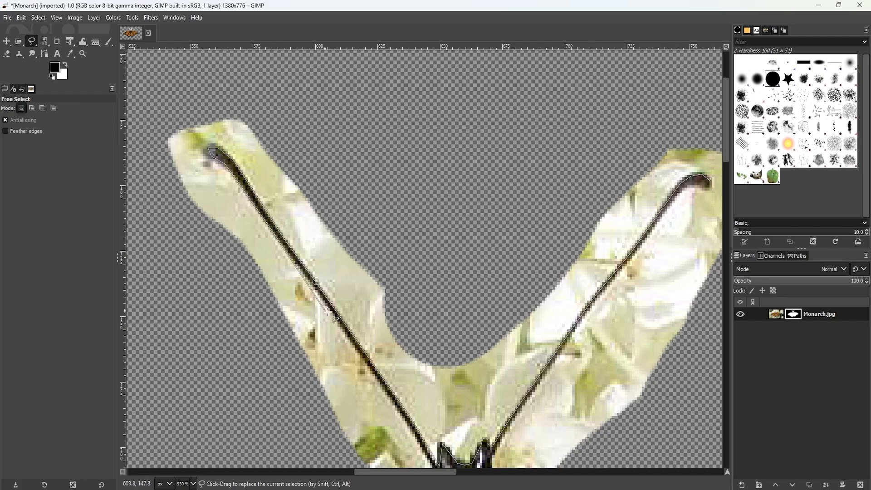
{"action": "left_click", "coordinate": [314, 281]}
{"action": "scroll", "coordinate": [330, 309], "scroll_direction": "down", "scroll_amount": 4}
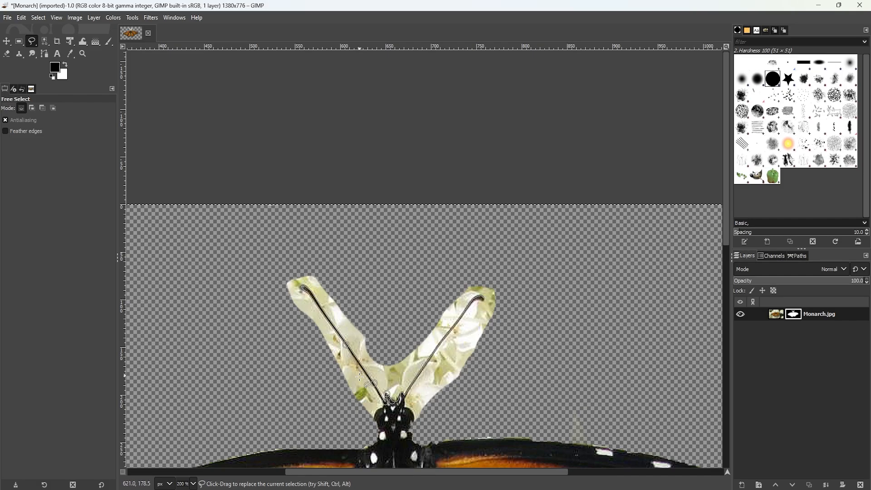
{"action": "scroll", "coordinate": [411, 283], "scroll_direction": "up", "scroll_amount": 6}
{"action": "left_click", "coordinate": [410, 216]}
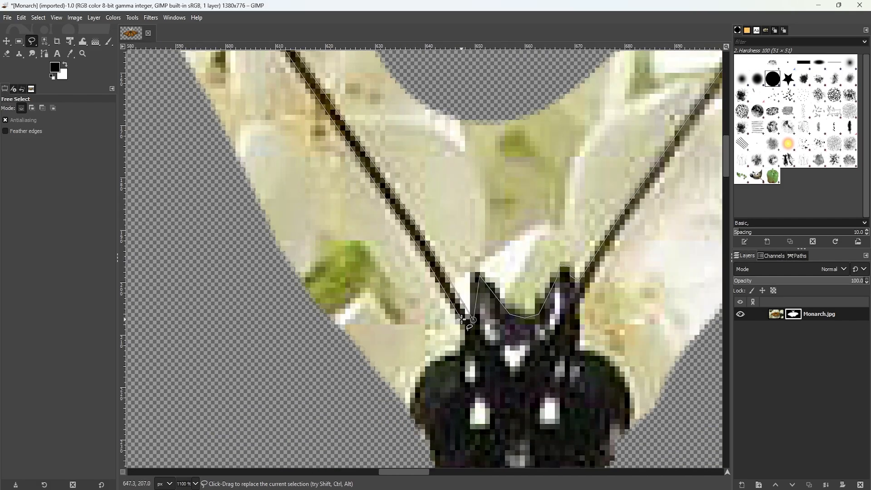
Outline the left side of the head, cross straight over below the eyes and follow the right side up to the right antenna's base.
{"action": "left_click", "coordinate": [463, 348]}
{"action": "left_click", "coordinate": [446, 358]}
{"action": "left_click", "coordinate": [425, 375]}
{"action": "left_click", "coordinate": [411, 410]}
{"action": "left_click", "coordinate": [626, 429]}
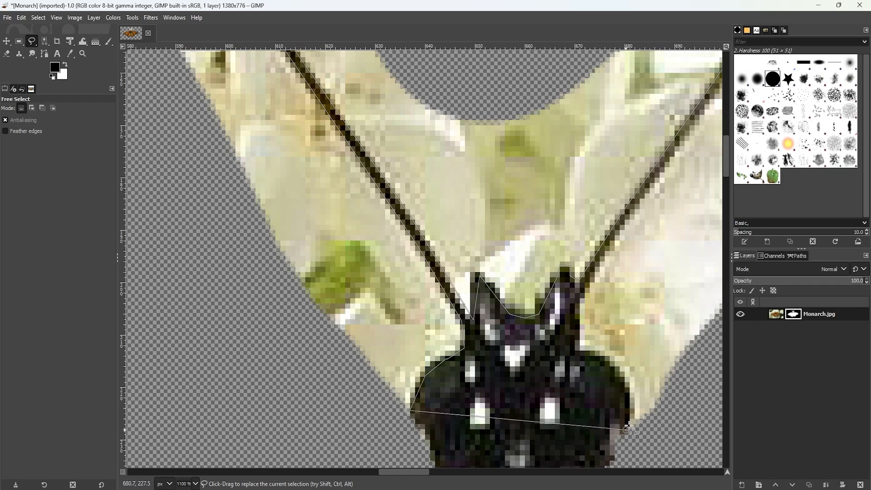
{"action": "left_click", "coordinate": [627, 390]}
{"action": "left_click", "coordinate": [606, 364]}
{"action": "left_click", "coordinate": [576, 351]}
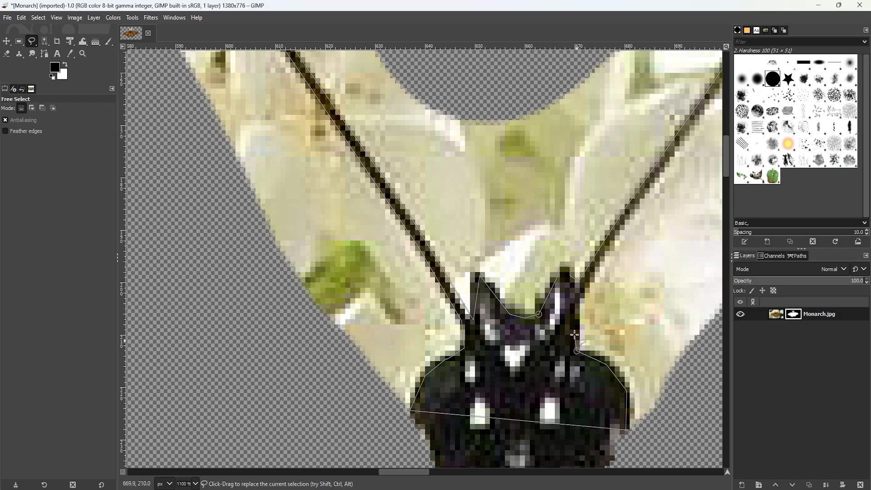
Trace the outline up the right antenna's outer edge from its base to the curved tip.
{"action": "left_click", "coordinate": [578, 308]}
{"action": "left_click", "coordinate": [623, 228]}
{"action": "scroll", "coordinate": [608, 249], "scroll_direction": "down", "scroll_amount": 6, "text": "ctrl"}
{"action": "scroll", "coordinate": [651, 216], "scroll_direction": "up", "scroll_amount": 4, "text": "ctrl"}
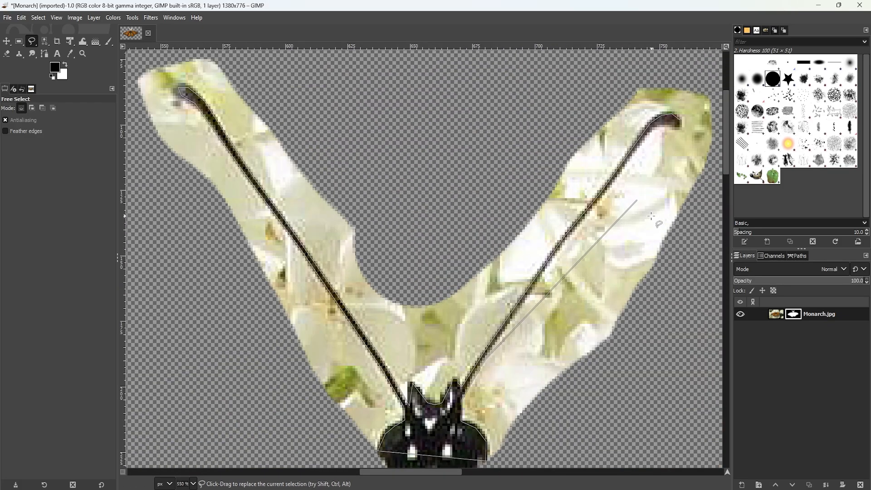
{"action": "scroll", "coordinate": [544, 281], "scroll_direction": "up", "scroll_amount": 2, "text": "ctrl"}
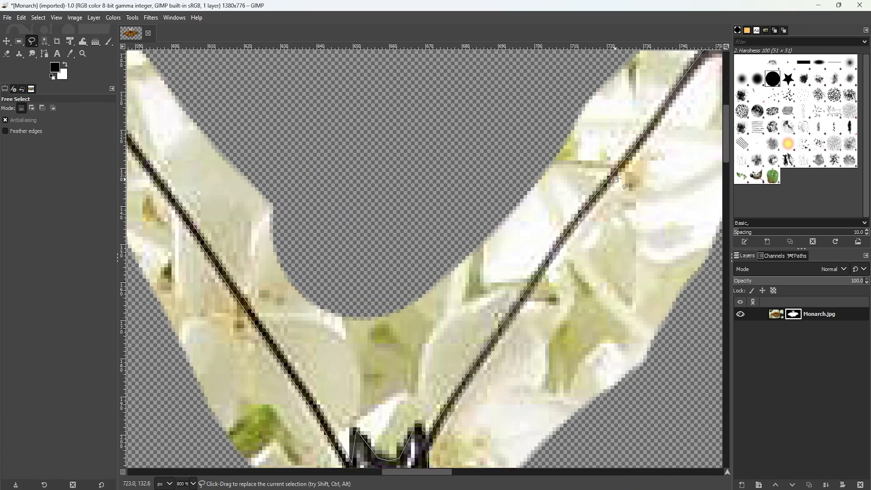
{"action": "scroll", "coordinate": [617, 178], "scroll_direction": "down", "scroll_amount": 3, "text": "ctrl"}
{"action": "scroll", "coordinate": [617, 181], "scroll_direction": "up", "scroll_amount": 3, "text": "ctrl"}
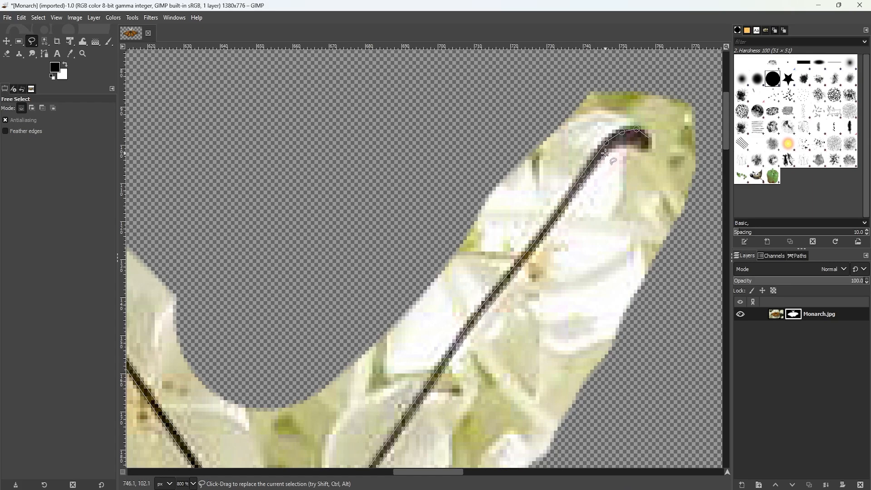
Close the antenna outline at its starting point, convert it to a selection and invert it to select the background.
{"action": "double_click", "coordinate": [635, 141]}
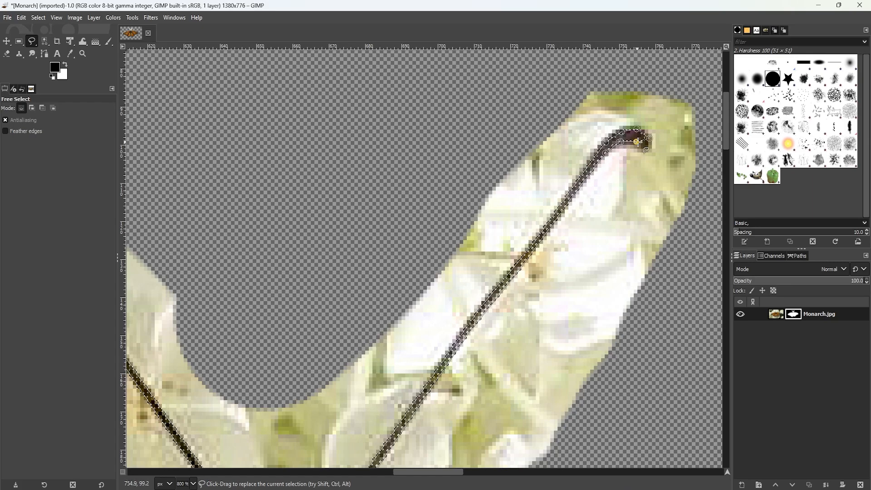
{"action": "scroll", "coordinate": [544, 224], "scroll_direction": "down", "scroll_amount": 2, "text": "ctrl"}
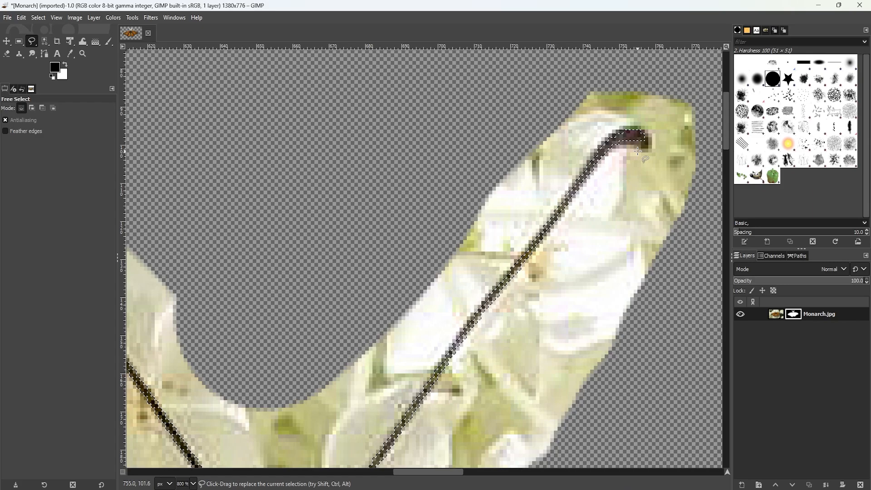
{"action": "scroll", "coordinate": [544, 225], "scroll_direction": "down", "scroll_amount": 1, "text": "ctrl"}
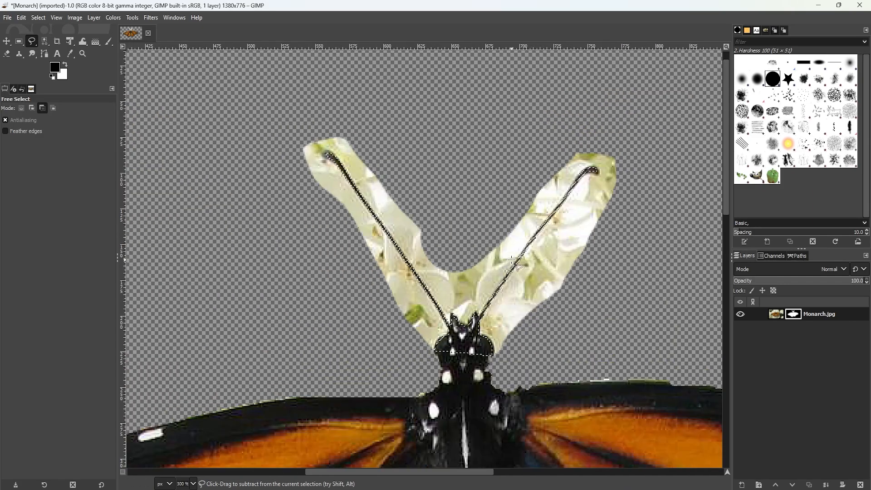
{"action": "scroll", "coordinate": [521, 249], "scroll_direction": "up", "scroll_amount": 1, "text": "ctrl"}
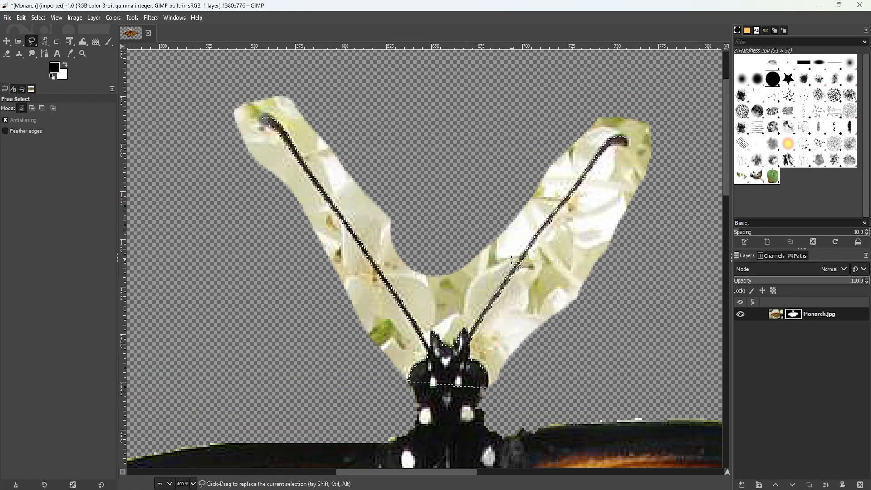
Try to paint the mask black around both antennae with the 2. Hardness 100 Paintbrush at size 54.
{"action": "left_click", "coordinate": [108, 42]}
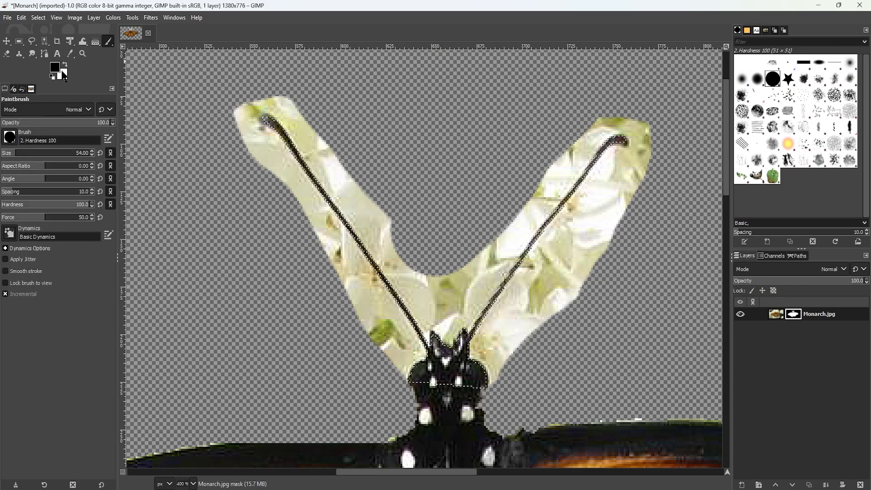
{"action": "mouse_move", "coordinate": [300, 136]}
{"action": "left_mouse_down"}
{"action": "mouse_move", "coordinate": [228, 117]}
{"action": "mouse_move", "coordinate": [299, 190]}
{"action": "mouse_move", "coordinate": [371, 238]}
{"action": "left_mouse_up"}
{"action": "mouse_move", "coordinate": [459, 182]}
{"action": "left_mouse_down"}
{"action": "mouse_move", "coordinate": [347, 203]}
{"action": "mouse_move", "coordinate": [395, 177]}
{"action": "mouse_move", "coordinate": [395, 226]}
{"action": "mouse_move", "coordinate": [357, 276]}
{"action": "mouse_move", "coordinate": [356, 269]}
{"action": "mouse_move", "coordinate": [458, 278]}
{"action": "mouse_move", "coordinate": [566, 220]}
{"action": "mouse_move", "coordinate": [503, 232]}
{"action": "mouse_move", "coordinate": [608, 170]}
{"action": "mouse_move", "coordinate": [582, 151]}
{"action": "mouse_move", "coordinate": [661, 155]}
{"action": "mouse_move", "coordinate": [640, 165]}
{"action": "mouse_move", "coordinate": [607, 226]}
{"action": "mouse_move", "coordinate": [597, 276]}
{"action": "mouse_move", "coordinate": [552, 306]}
{"action": "mouse_move", "coordinate": [504, 299]}
{"action": "mouse_move", "coordinate": [496, 327]}
{"action": "mouse_move", "coordinate": [505, 341]}
{"action": "mouse_move", "coordinate": [508, 312]}
{"action": "mouse_move", "coordinate": [363, 294]}
{"action": "mouse_move", "coordinate": [398, 335]}
{"action": "mouse_move", "coordinate": [390, 313]}
{"action": "left_mouse_up"}
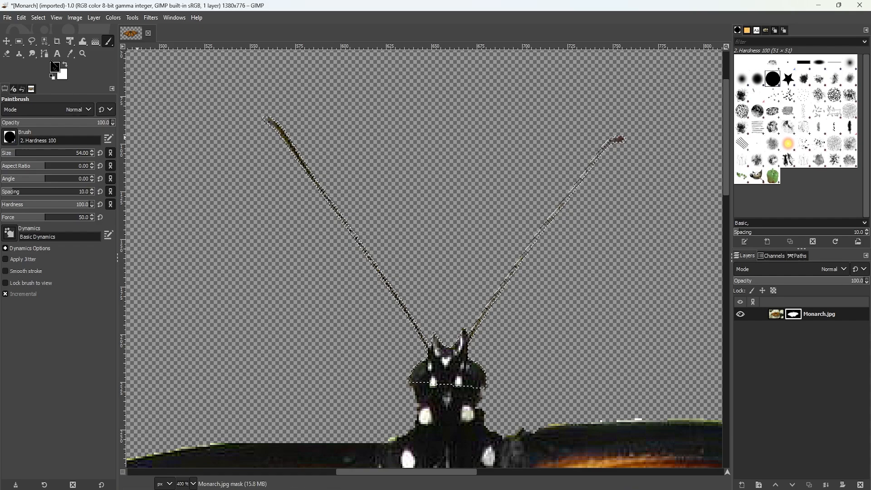
Remove the selection with Rectangle Select and examine both antennae up close for gaps and jagged edges.
{"action": "left_click", "coordinate": [19, 41]}
{"action": "left_click", "coordinate": [236, 222]}
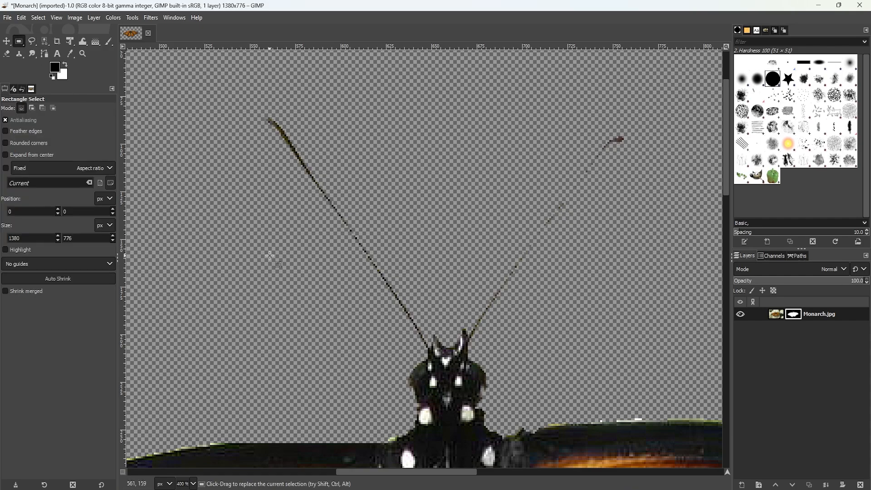
{"action": "scroll", "coordinate": [269, 255], "scroll_direction": "down", "scroll_amount": 1}
{"action": "scroll", "coordinate": [408, 270], "scroll_direction": "up", "scroll_amount": 1}
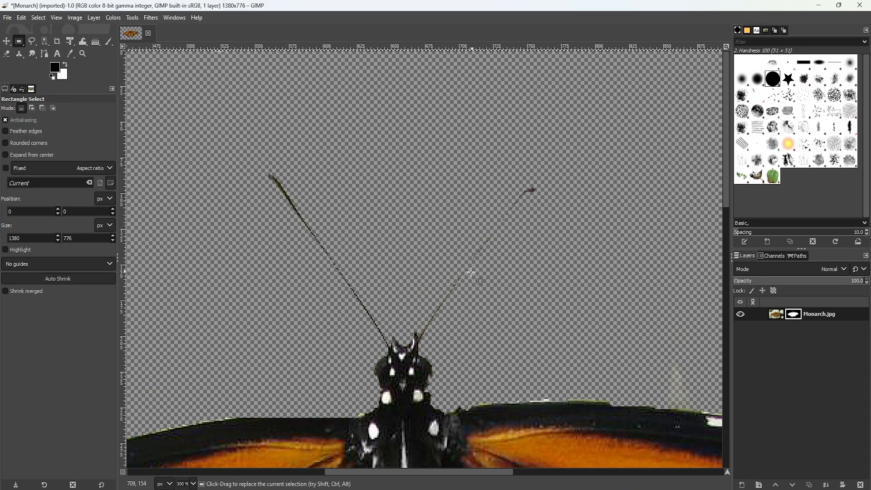
{"action": "scroll", "coordinate": [470, 272], "scroll_direction": "up", "scroll_amount": 2}
{"action": "scroll", "coordinate": [464, 274], "scroll_direction": "down", "scroll_amount": 1}
{"action": "scroll", "coordinate": [454, 281], "scroll_direction": "up", "scroll_amount": 1}
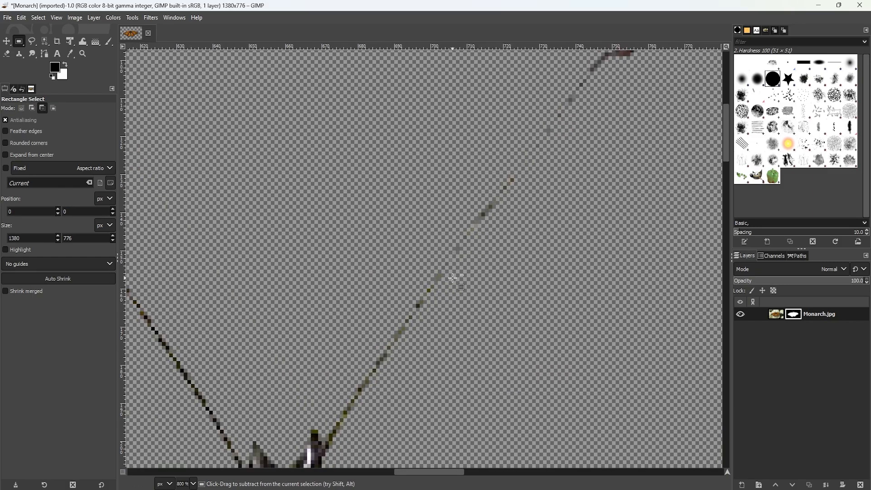
{"action": "scroll", "coordinate": [449, 284], "scroll_direction": "up", "scroll_amount": 2}
{"action": "scroll", "coordinate": [412, 298], "scroll_direction": "down", "scroll_amount": 3}
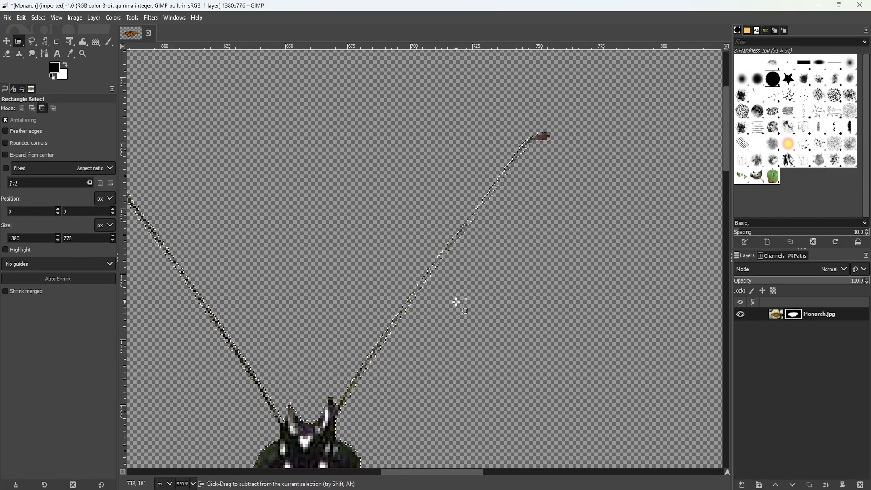
Undo the deselection and the brush strokes around the antennae, and check how closely the selection follows the right antenna.
{"action": "key", "text": "ctrl+z"}
{"action": "scroll", "coordinate": [449, 293], "scroll_direction": "up", "scroll_amount": 1}
{"action": "scroll", "coordinate": [448, 293], "scroll_direction": "up", "scroll_amount": 3}
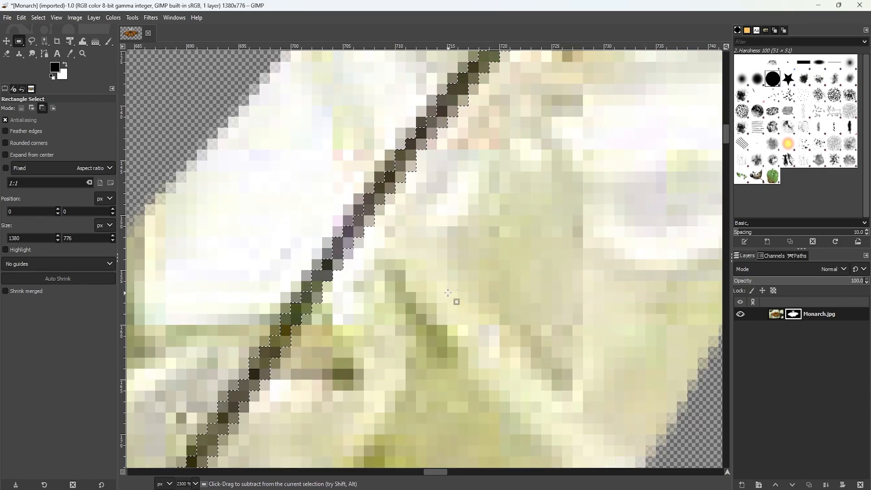
{"action": "scroll", "coordinate": [447, 293], "scroll_direction": "down", "scroll_amount": 4}
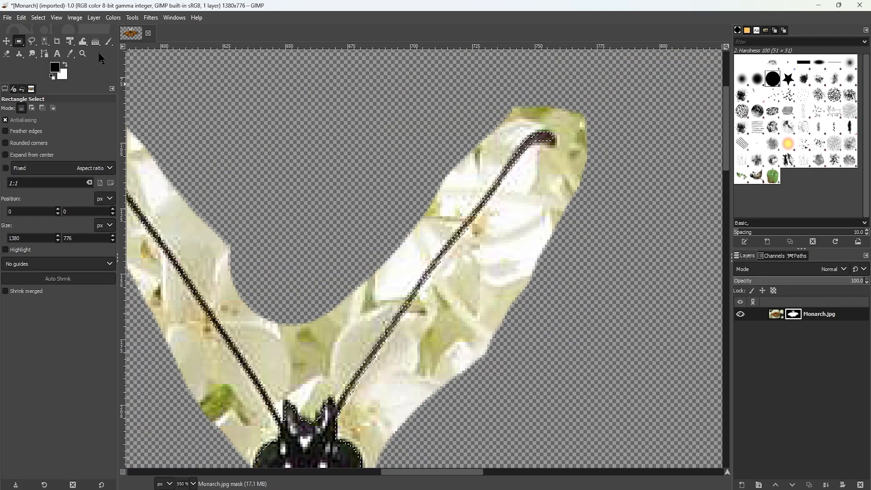
Paint the mask black around the right antenna with the 2. Hardness 050 Paintbrush at size 51.
{"action": "left_click", "coordinate": [109, 42]}
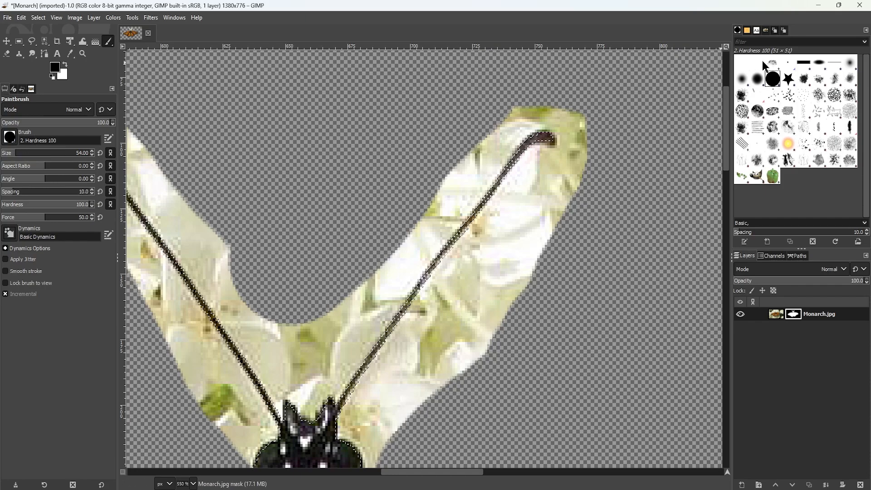
{"action": "left_click", "coordinate": [742, 78]}
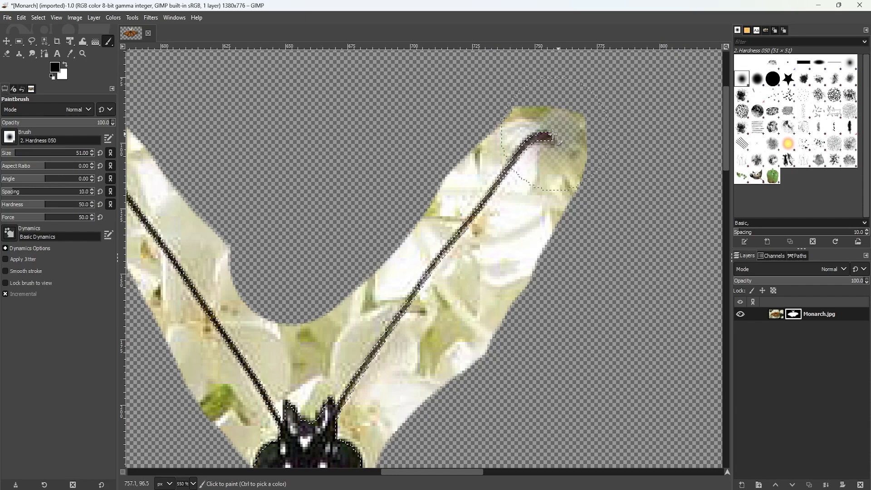
{"action": "mouse_move", "coordinate": [552, 134]}
{"action": "left_mouse_down"}
{"action": "mouse_move", "coordinate": [560, 190]}
{"action": "mouse_move", "coordinate": [530, 227]}
{"action": "mouse_move", "coordinate": [581, 119]}
{"action": "mouse_move", "coordinate": [536, 201]}
{"action": "mouse_move", "coordinate": [453, 217]}
{"action": "mouse_move", "coordinate": [404, 263]}
{"action": "mouse_move", "coordinate": [518, 267]}
{"action": "mouse_move", "coordinate": [548, 292]}
{"action": "mouse_move", "coordinate": [501, 279]}
{"action": "mouse_move", "coordinate": [470, 254]}
{"action": "mouse_move", "coordinate": [373, 247]}
{"action": "mouse_move", "coordinate": [435, 350]}
{"action": "mouse_move", "coordinate": [426, 372]}
{"action": "mouse_move", "coordinate": [329, 310]}
{"action": "mouse_move", "coordinate": [333, 332]}
{"action": "mouse_move", "coordinate": [304, 327]}
{"action": "left_mouse_up"}
{"action": "scroll", "coordinate": [458, 342], "scroll_direction": "down", "scroll_amount": 3}
{"action": "scroll", "coordinate": [302, 294], "scroll_direction": "up", "scroll_amount": 2}
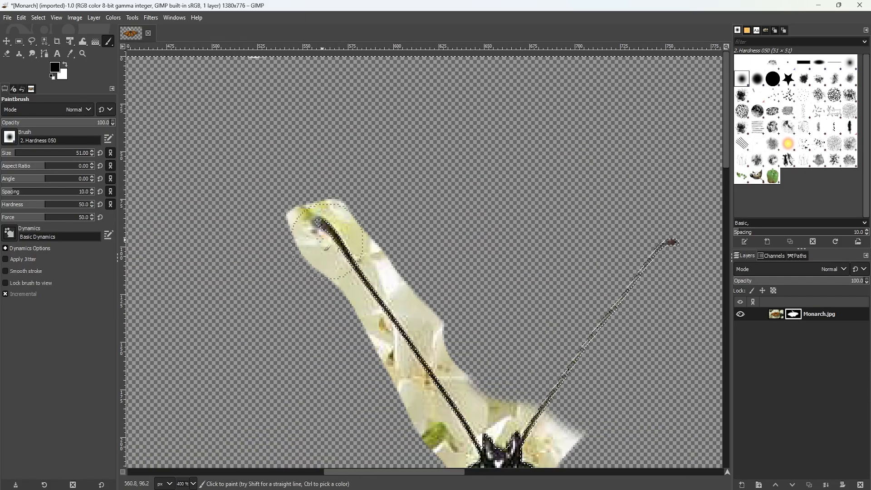
Paint the mask black along the left antenna down to the head with the same soft brush.
{"action": "mouse_move", "coordinate": [320, 239]}
{"action": "left_mouse_down"}
{"action": "mouse_move", "coordinate": [322, 213]}
{"action": "mouse_move", "coordinate": [324, 301]}
{"action": "mouse_move", "coordinate": [360, 304]}
{"action": "mouse_move", "coordinate": [395, 345]}
{"action": "mouse_move", "coordinate": [335, 310]}
{"action": "mouse_move", "coordinate": [399, 371]}
{"action": "mouse_move", "coordinate": [410, 355]}
{"action": "mouse_move", "coordinate": [389, 344]}
{"action": "mouse_move", "coordinate": [388, 361]}
{"action": "mouse_move", "coordinate": [428, 382]}
{"action": "mouse_move", "coordinate": [423, 393]}
{"action": "mouse_move", "coordinate": [447, 395]}
{"action": "mouse_move", "coordinate": [505, 374]}
{"action": "mouse_move", "coordinate": [522, 379]}
{"action": "mouse_move", "coordinate": [531, 402]}
{"action": "mouse_move", "coordinate": [580, 425]}
{"action": "mouse_move", "coordinate": [561, 426]}
{"action": "mouse_move", "coordinate": [502, 398]}
{"action": "mouse_move", "coordinate": [419, 433]}
{"action": "left_mouse_up"}
{"action": "scroll", "coordinate": [507, 391], "scroll_direction": "down", "scroll_amount": 2}
{"action": "scroll", "coordinate": [507, 450], "scroll_direction": "up", "scroll_amount": 1}
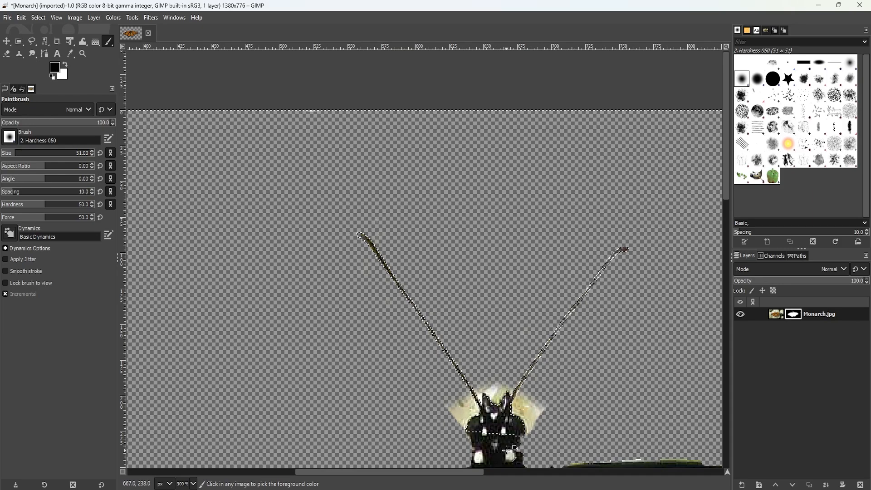
Paint the mask black over the remaining flower background around the butterfly's head and antenna bases.
{"action": "scroll", "coordinate": [506, 450], "scroll_direction": "up", "scroll_amount": 4}
{"action": "mouse_move", "coordinate": [634, 245]}
{"action": "left_mouse_down"}
{"action": "mouse_move", "coordinate": [592, 270]}
{"action": "mouse_move", "coordinate": [554, 274]}
{"action": "mouse_move", "coordinate": [587, 354]}
{"action": "mouse_move", "coordinate": [587, 377]}
{"action": "mouse_move", "coordinate": [571, 383]}
{"action": "mouse_move", "coordinate": [573, 313]}
{"action": "mouse_move", "coordinate": [608, 292]}
{"action": "mouse_move", "coordinate": [449, 245]}
{"action": "mouse_move", "coordinate": [445, 267]}
{"action": "mouse_move", "coordinate": [313, 306]}
{"action": "mouse_move", "coordinate": [358, 331]}
{"action": "mouse_move", "coordinate": [363, 345]}
{"action": "mouse_move", "coordinate": [313, 325]}
{"action": "left_mouse_up"}
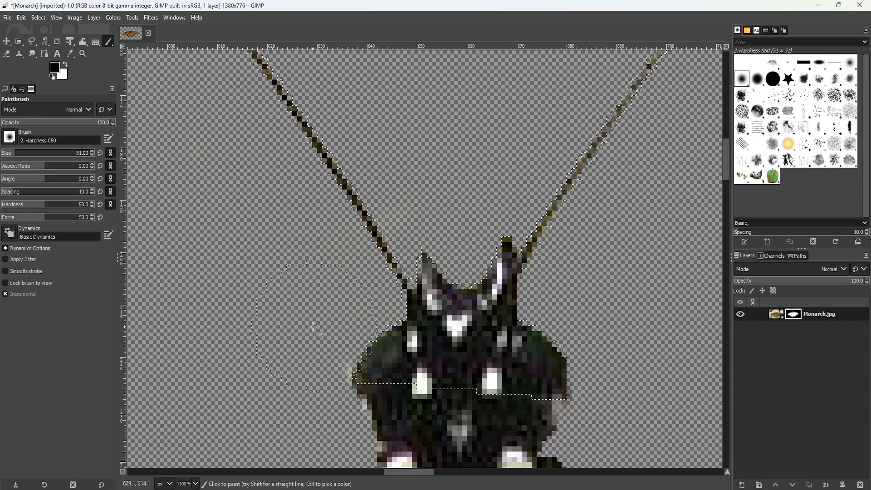
{"action": "scroll", "coordinate": [495, 245], "scroll_direction": "down", "scroll_amount": 6}
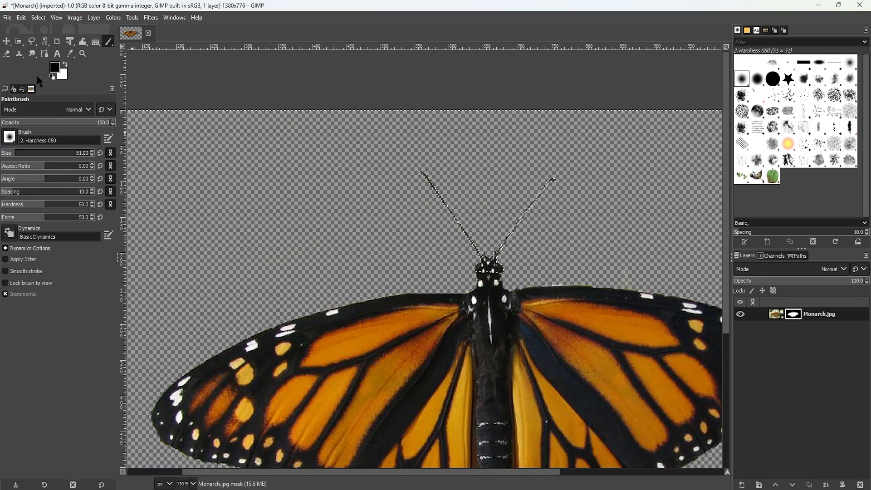
Switch to Rectangle Select and examine the whole butterfly cutout for leftover background and antenna quality.
{"action": "left_click", "coordinate": [19, 41]}
{"action": "scroll", "coordinate": [393, 238], "scroll_direction": "down", "scroll_amount": 2}
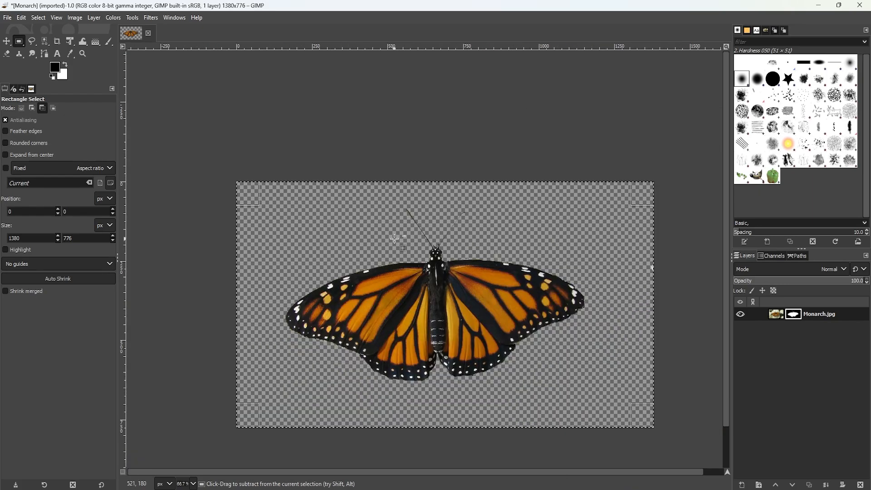
{"action": "scroll", "coordinate": [511, 279], "scroll_direction": "up", "scroll_amount": 1}
{"action": "scroll", "coordinate": [208, 265], "scroll_direction": "down", "scroll_amount": 1}
{"action": "scroll", "coordinate": [228, 297], "scroll_direction": "up", "scroll_amount": 1}
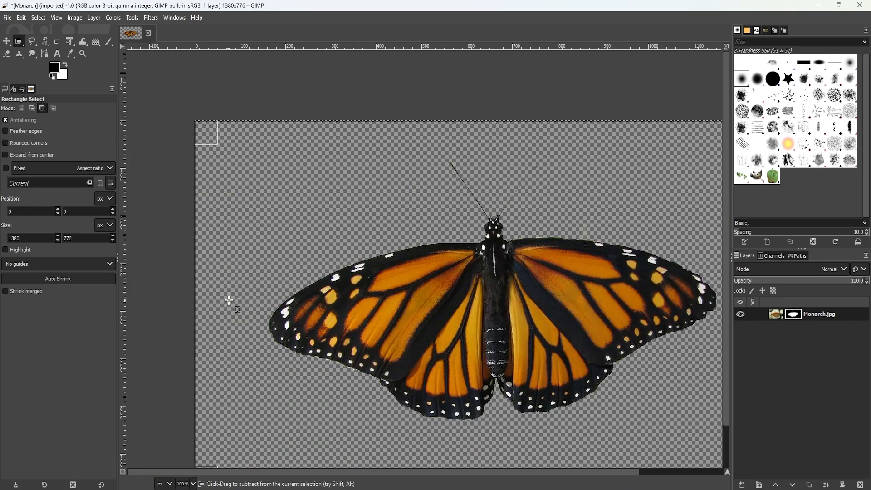
{"action": "scroll", "coordinate": [345, 302], "scroll_direction": "down", "scroll_amount": 1}
{"action": "scroll", "coordinate": [456, 333], "scroll_direction": "down", "scroll_amount": 2}
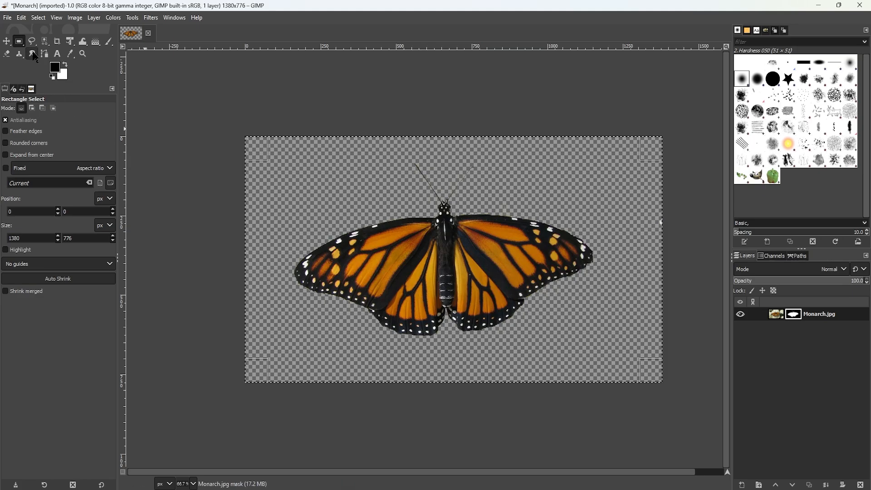
{"action": "left_click", "coordinate": [282, 157]}
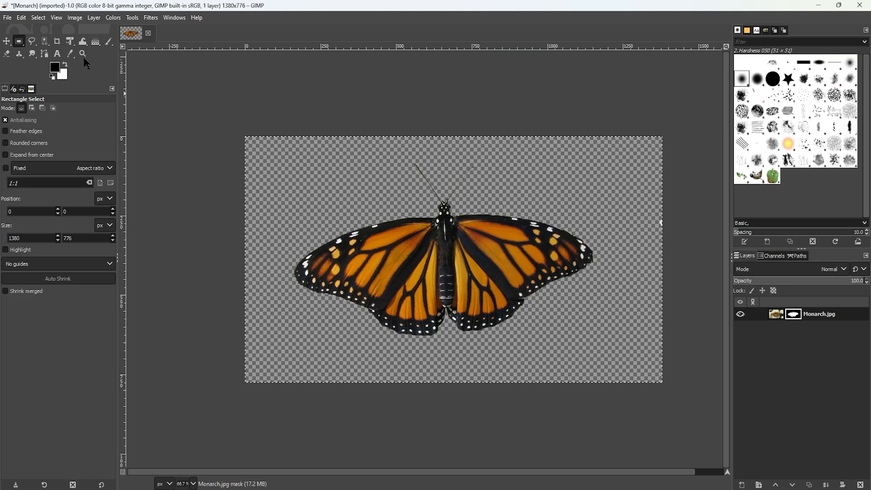
Export the cutout to the Desktop as Monarch.png with the default PNG options.
{"action": "left_click", "coordinate": [8, 18]}
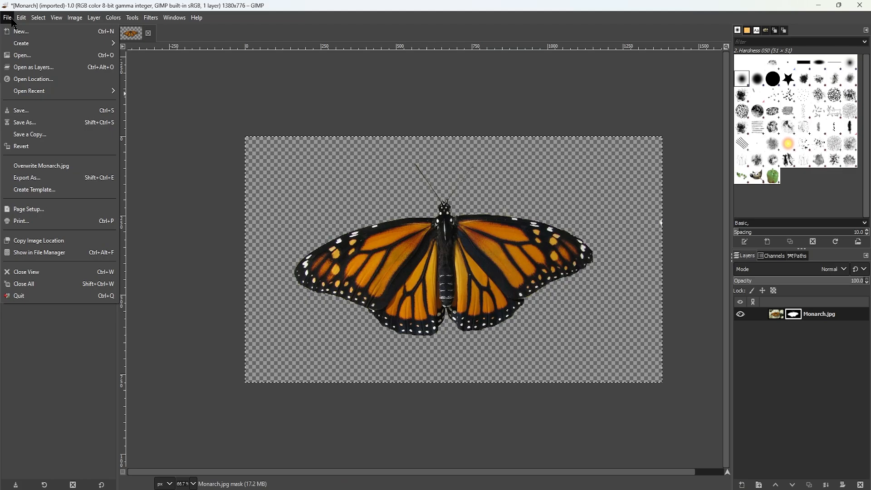
{"action": "left_click", "coordinate": [27, 177]}
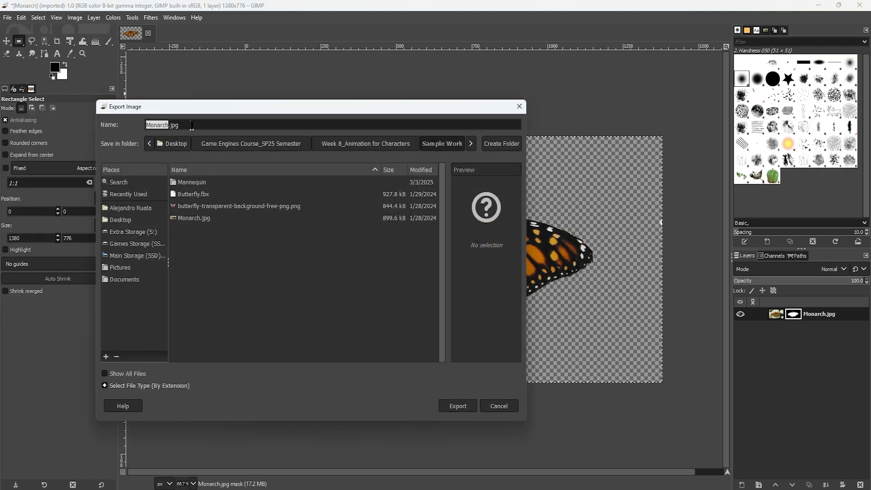
{"action": "left_click", "coordinate": [191, 125]}
{"action": "type", "text": "p"}
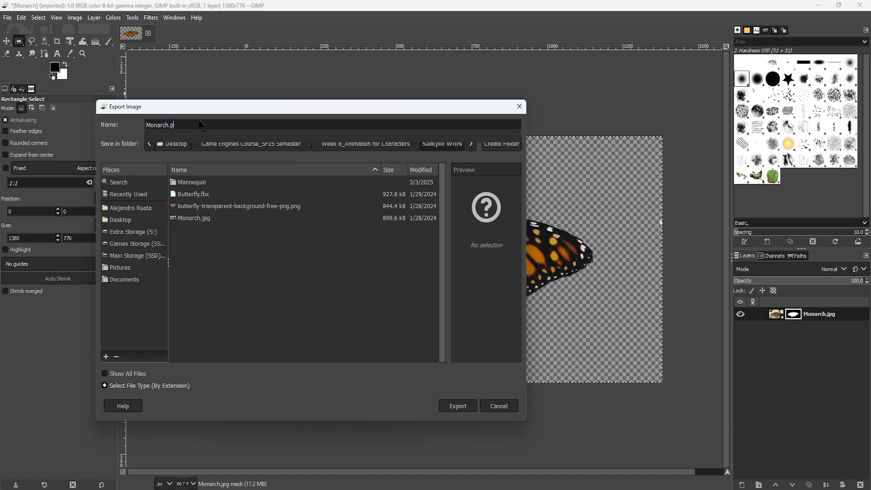
{"action": "type", "text": "ng"}
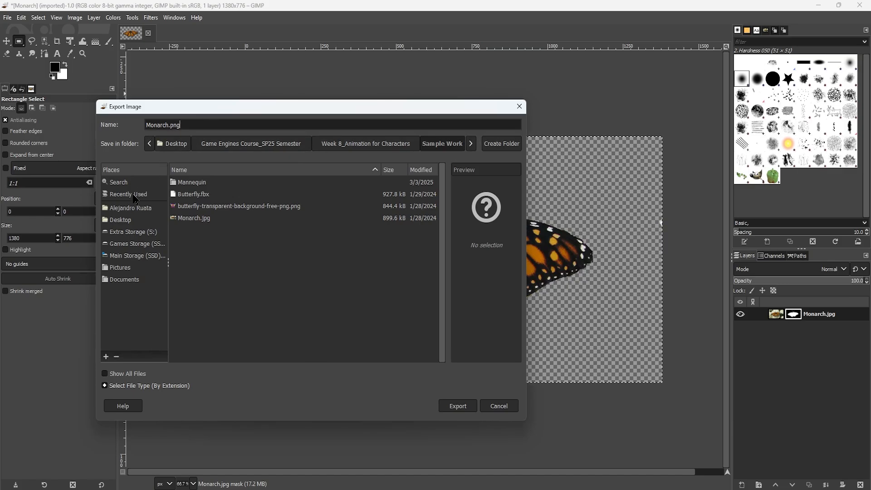
{"action": "left_click", "coordinate": [127, 222]}
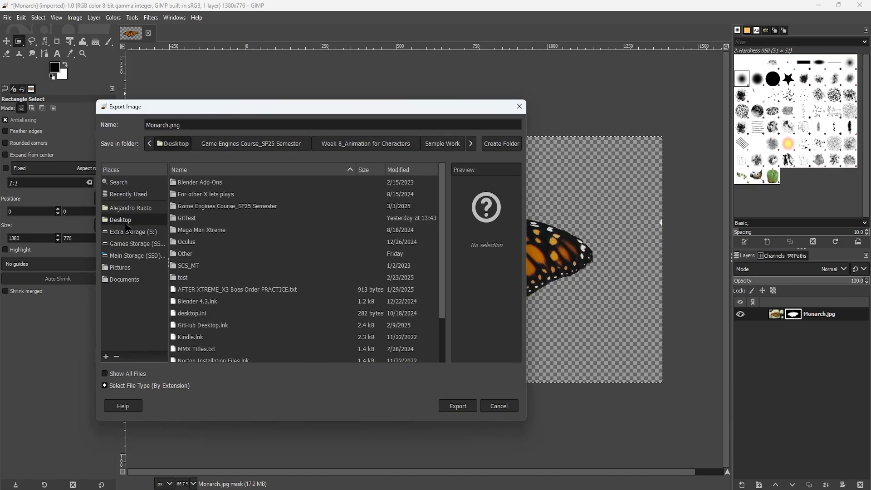
{"action": "left_click", "coordinate": [457, 407]}
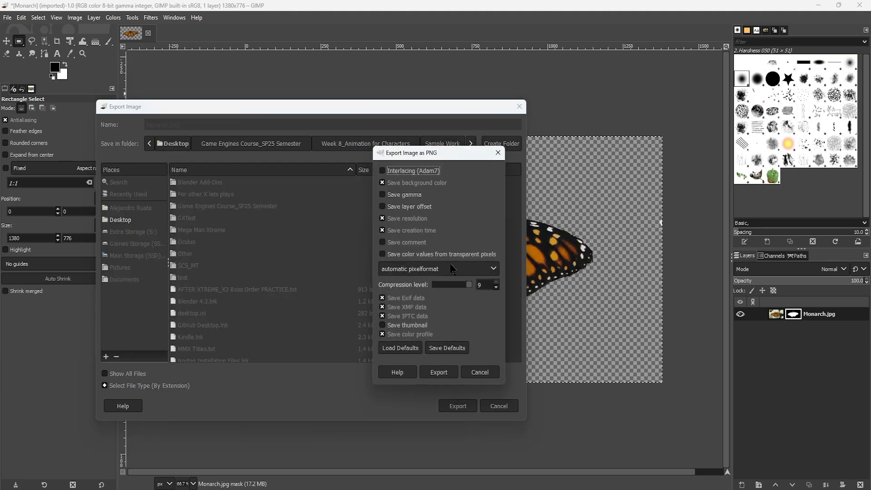
{"action": "left_click", "coordinate": [439, 373]}
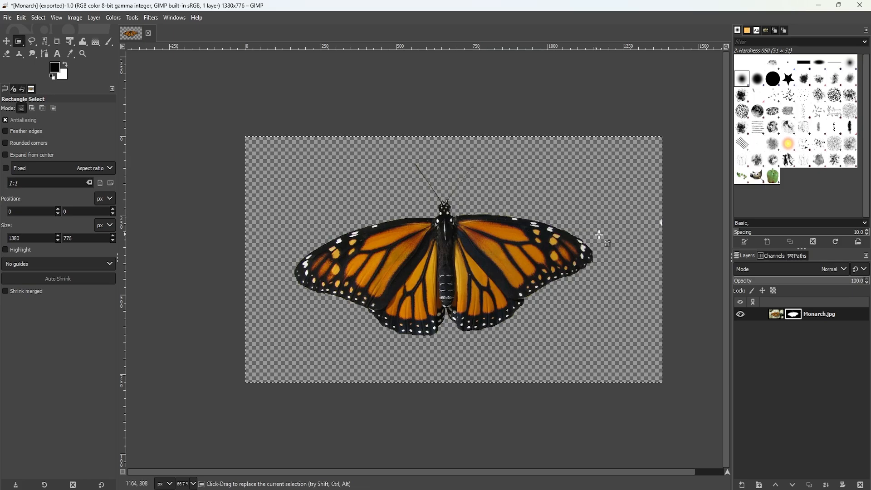
Delete the layer mask from the Monarch.jpg layer and undo the deletion.
{"action": "right_click", "coordinate": [795, 316]}
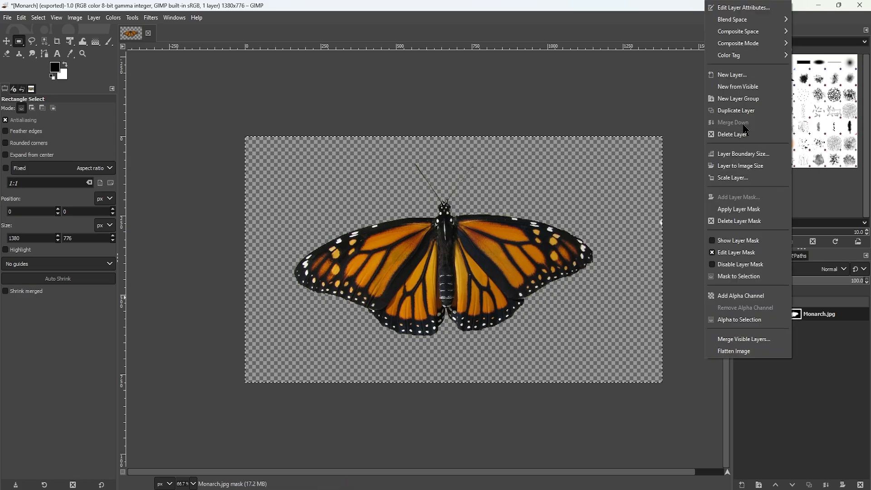
{"action": "left_click", "coordinate": [739, 221]}
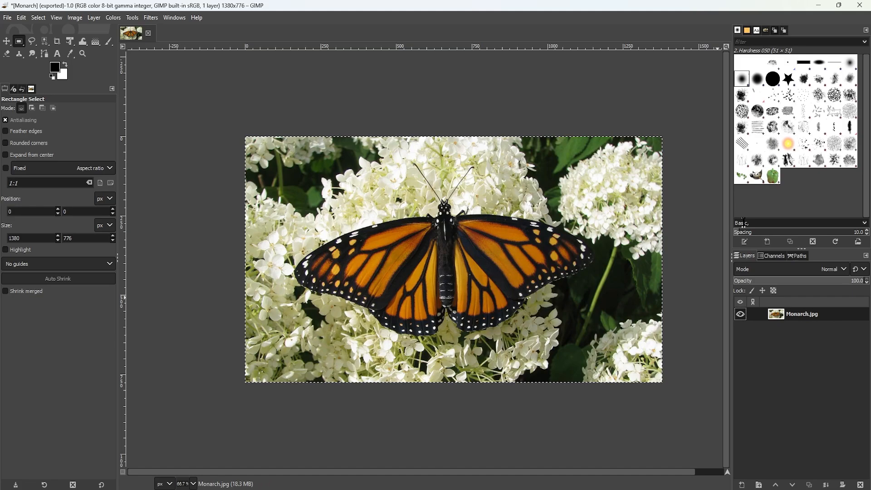
{"action": "key", "text": "ctrl+z"}
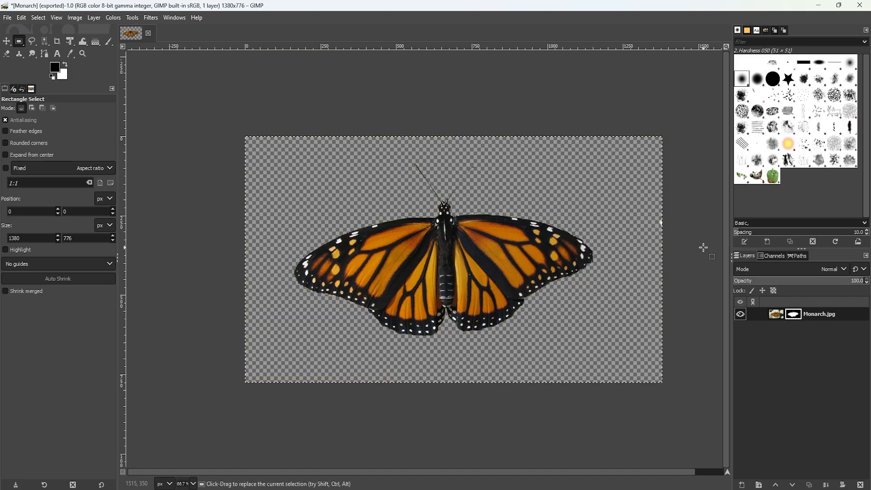